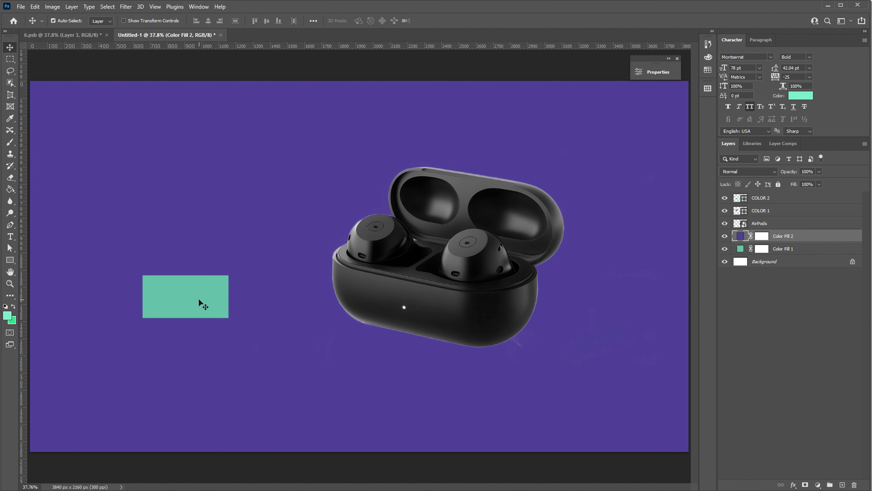
# - Delete the COLOR 1 and COLOR 2 layers, and check the AirPods and Color Fill 2 layers by toggling their visibility
pyautogui.click(198, 298)
pyautogui.keyDown('ctrl'); pyautogui.click(787, 214); pyautogui.keyUp('ctrl')
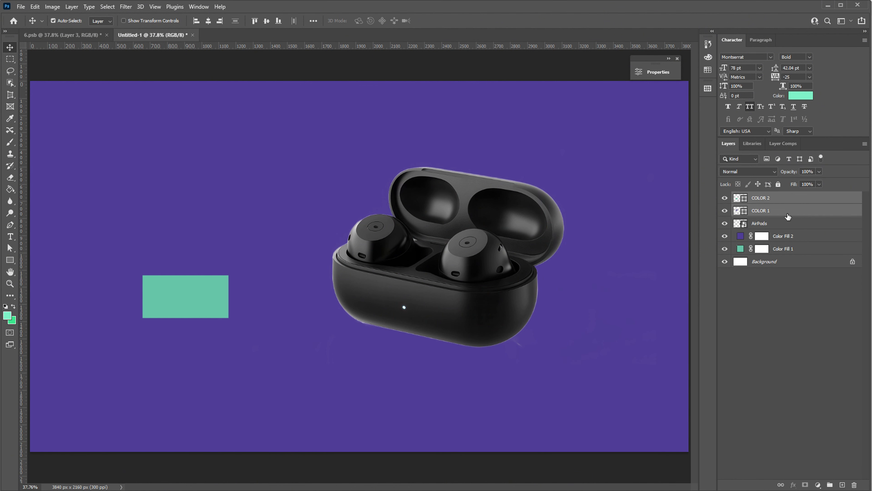
pyautogui.press('Delete')
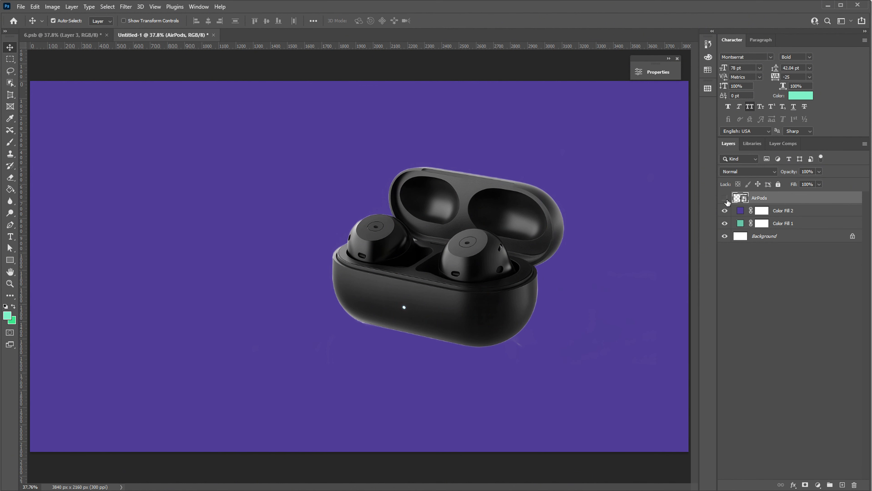
pyautogui.click(725, 198)
pyautogui.click(724, 198)
pyautogui.click(724, 210)
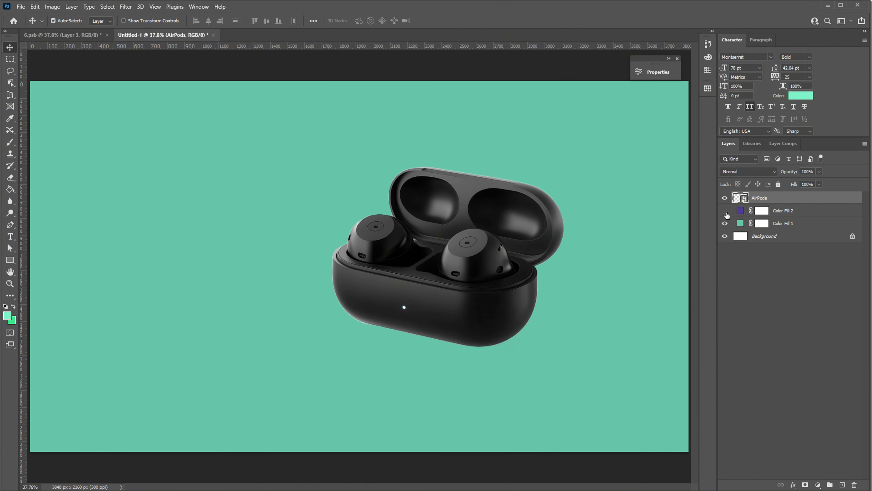
pyautogui.click(724, 210)
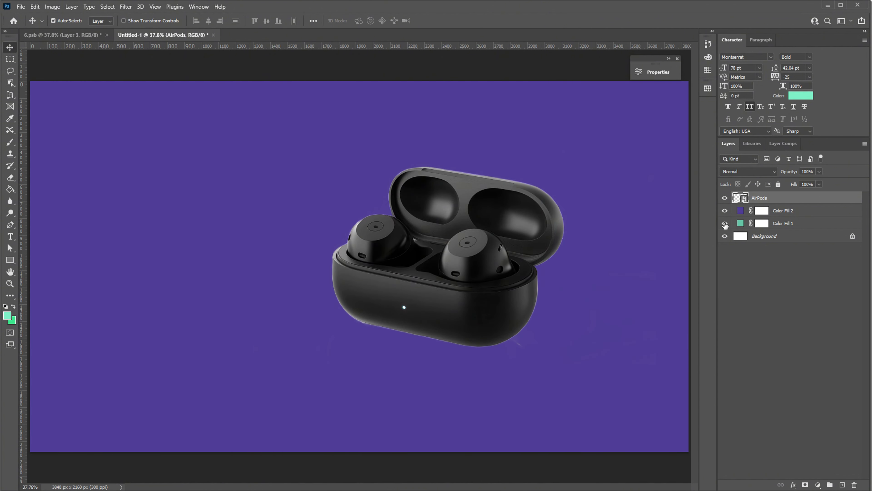
# - Apply a reversed black-to-white linear gradient to Color Fill 2's mask, running from the canvas's left-centre towards the upper right
pyautogui.click(763, 211)
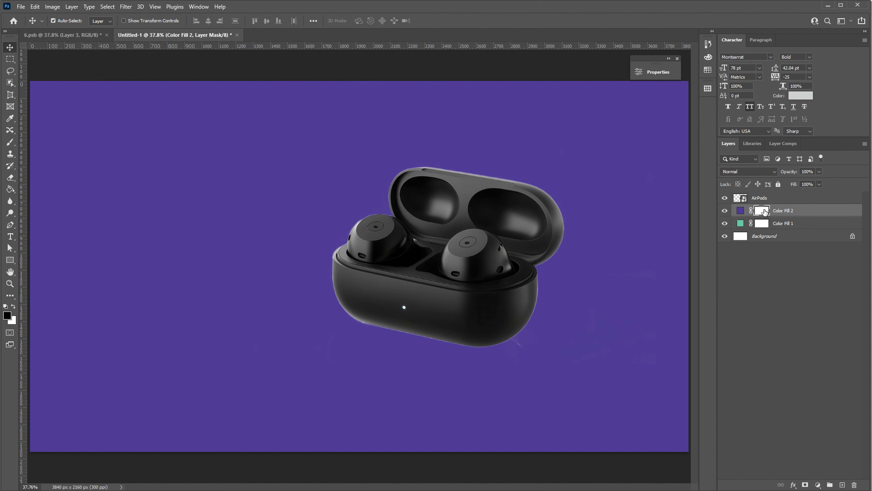
pyautogui.click(6, 298)
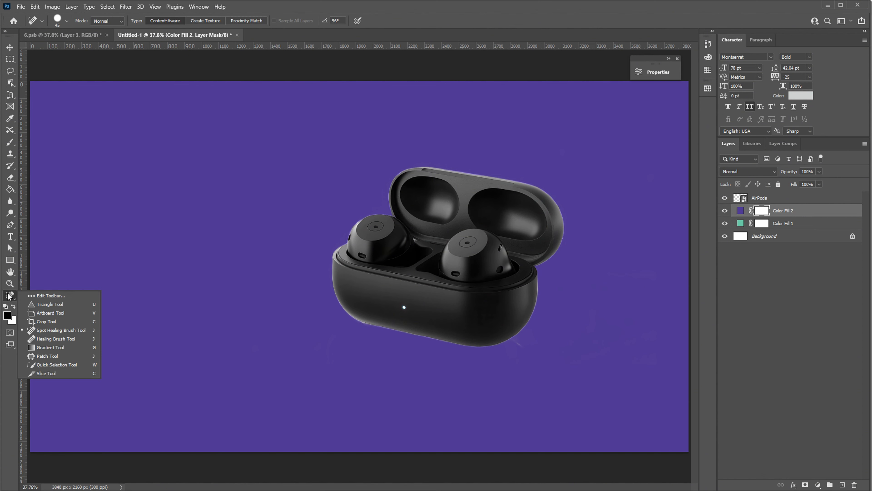
pyautogui.click(50, 347)
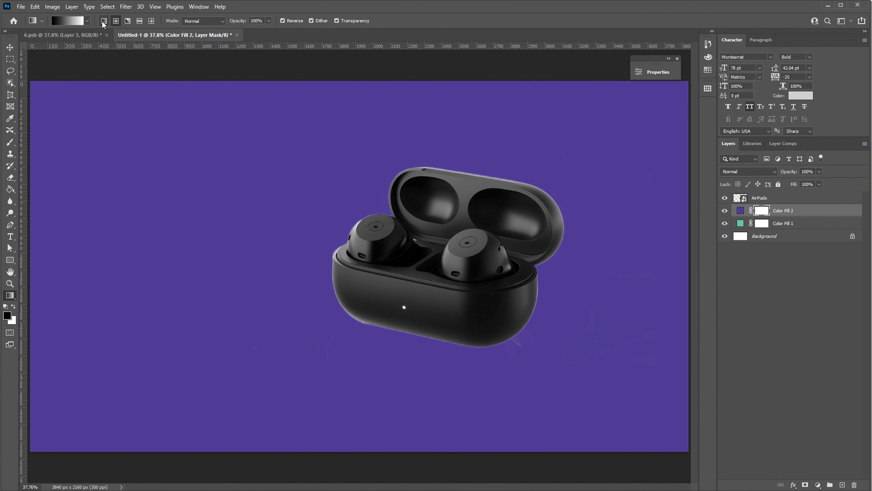
pyautogui.moveTo(142, 291); pyautogui.dragTo(577, 131)
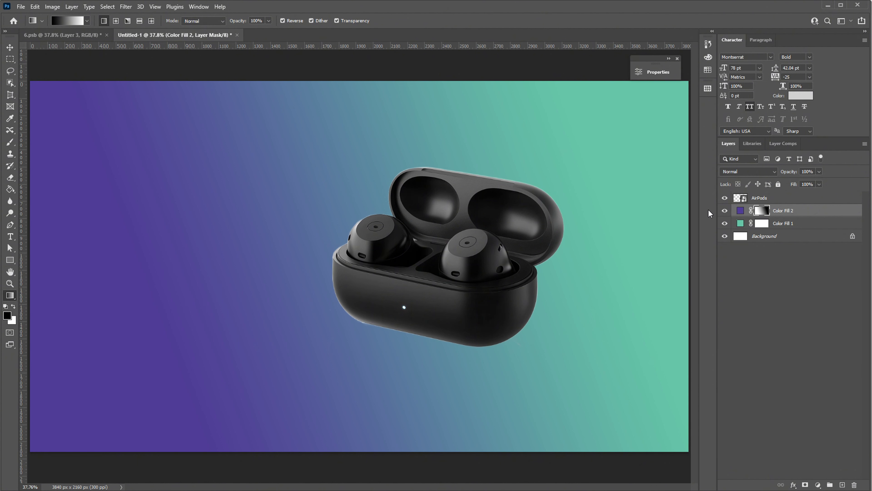
pyautogui.click(725, 210)
pyautogui.click(724, 210)
# - Create a new empty layer directly above Color Fill 2 and below the AirPods layer
pyautogui.click(796, 228)
pyautogui.click(794, 216)
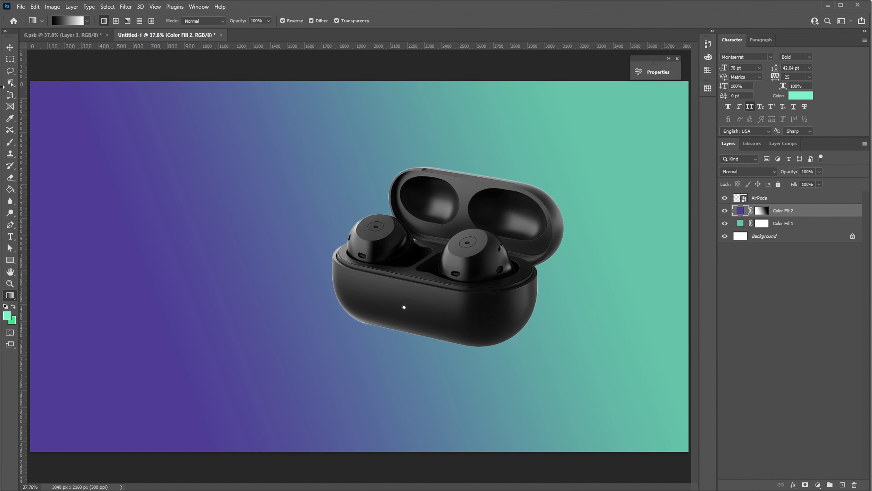
pyautogui.press('v')
pyautogui.click(450, 273)
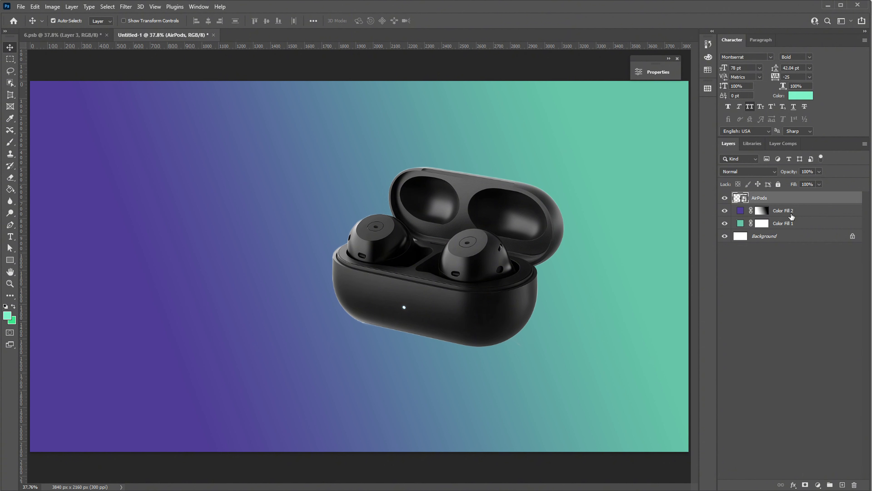
pyautogui.click(797, 216)
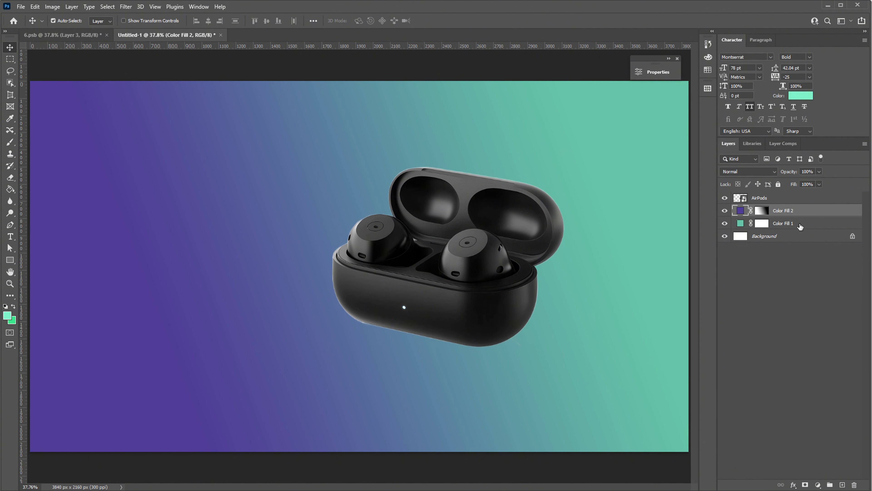
pyautogui.click(841, 484)
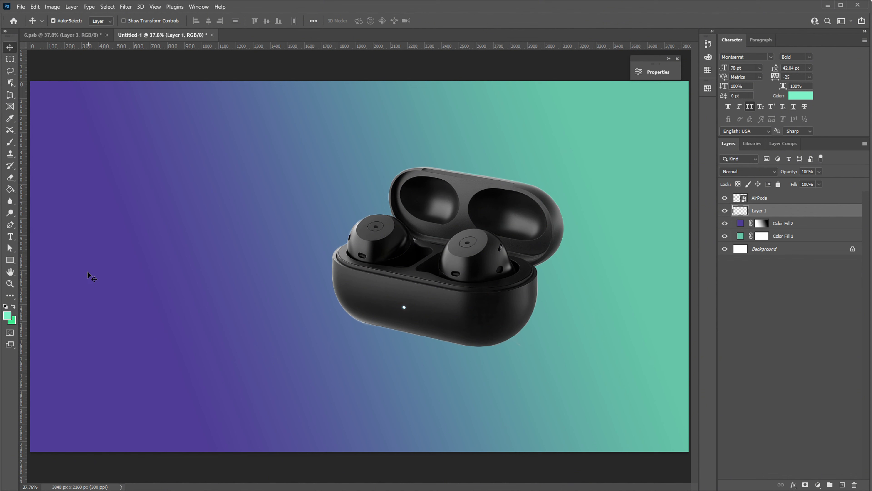
# - Paint a single mint-green dab on Layer 1 with a 500 px soft round brush, just left of the earbuds
pyautogui.click(11, 142)
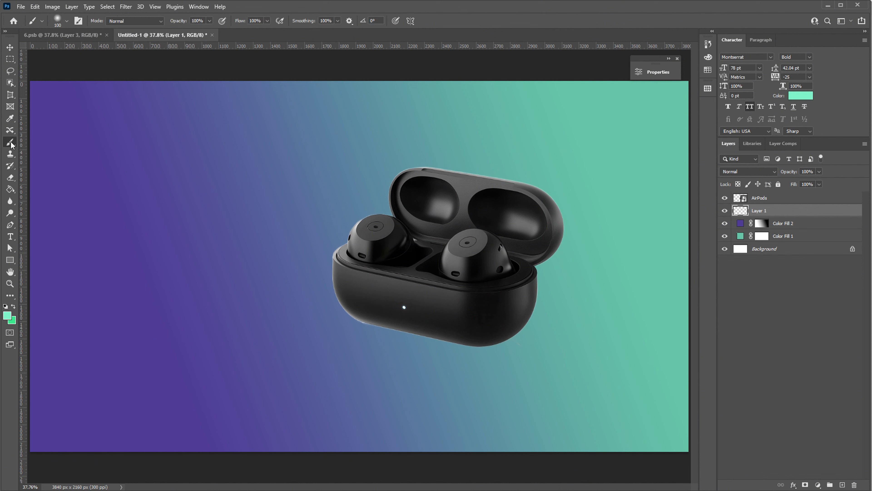
pyautogui.click(61, 18)
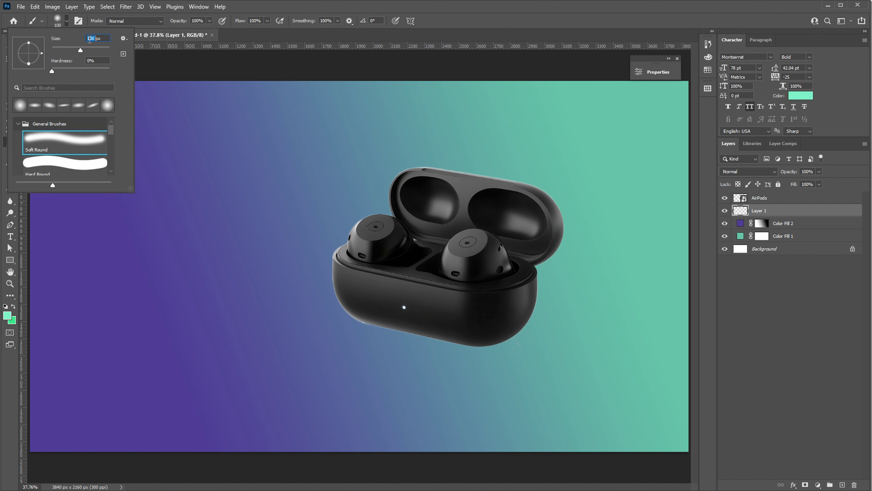
pyautogui.write('500')
pyautogui.click(202, 21)
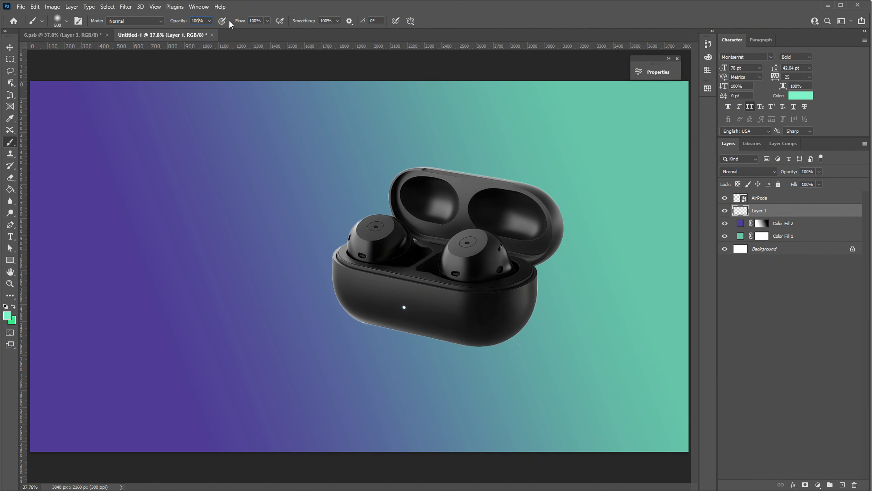
pyautogui.click(276, 220)
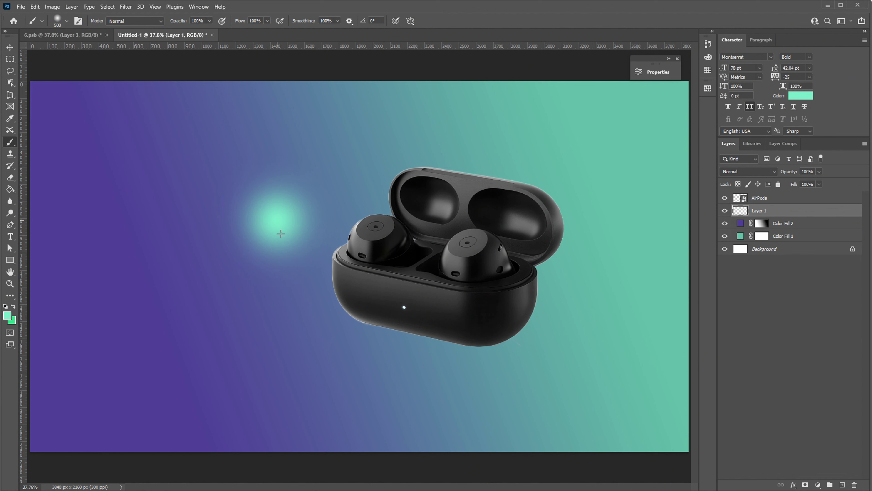
pyautogui.hotkey('ctrl', 'z')
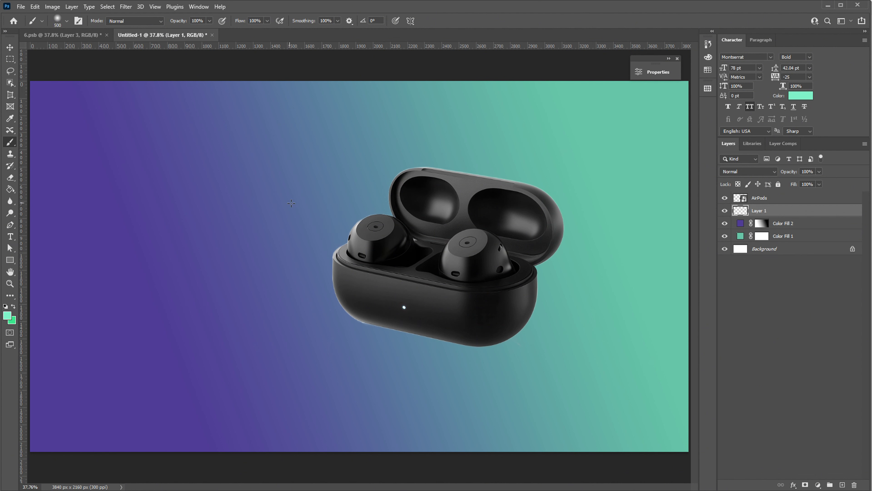
pyautogui.click(301, 224)
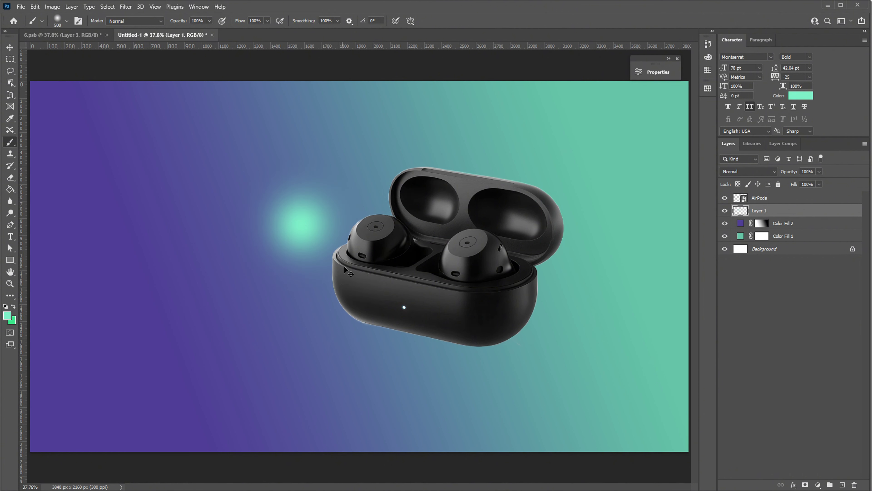
# - Scale up the mint-green dab and centre it behind the earbuds case as a wide glow
pyautogui.hotkey('ctrl', 't')
pyautogui.moveTo(371, 224); pyautogui.dragTo(479, 224)
pyautogui.moveTo(330, 209); pyautogui.dragTo(451, 226)
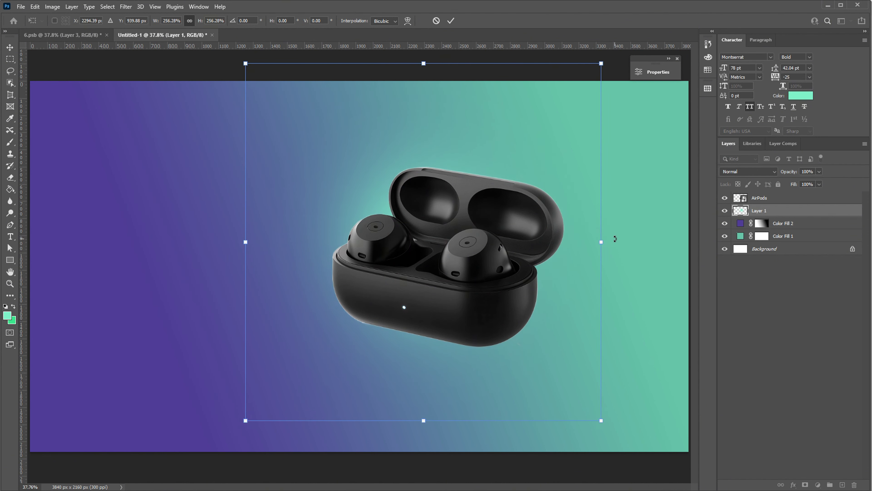
pyautogui.moveTo(604, 242)
pyautogui.mouseDown()
pyautogui.moveTo(684, 242)
pyautogui.moveTo(613, 240)
pyautogui.mouseUp()
pyautogui.press('Return')
pyautogui.press('b')
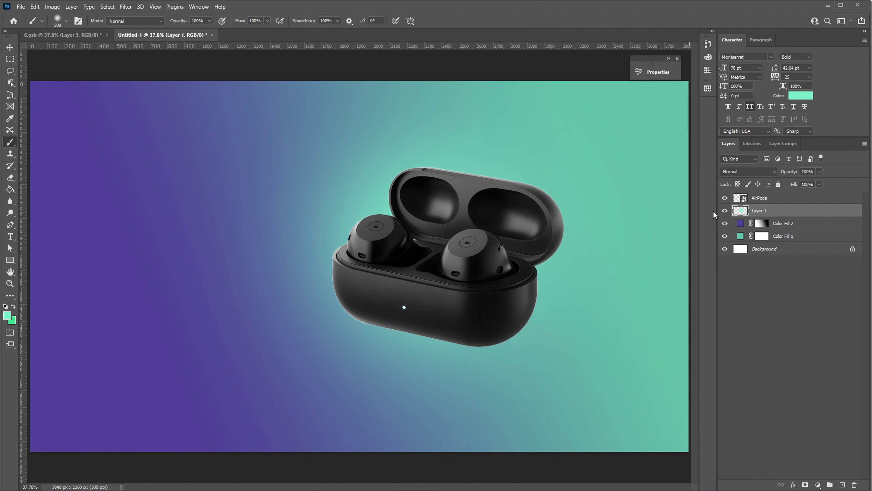
pyautogui.click(725, 211)
pyautogui.click(725, 209)
pyautogui.scroll(3, 542, 294)
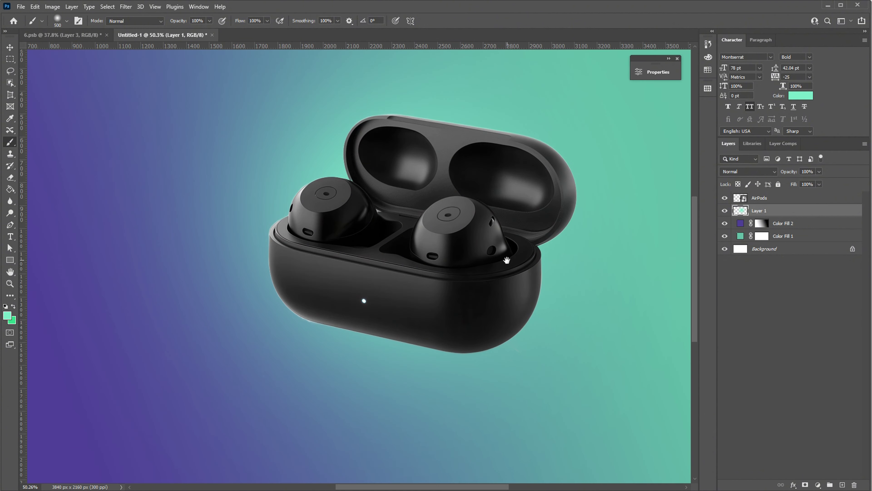
pyautogui.scroll(-2, 501, 253)
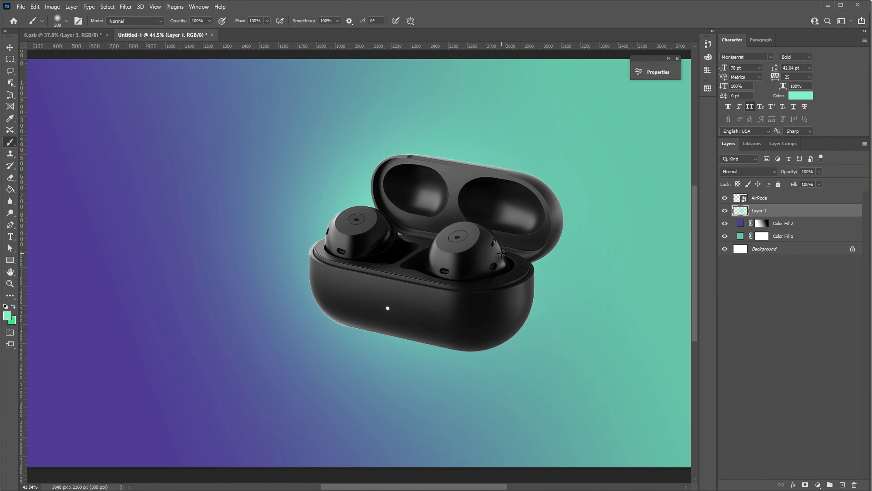
pyautogui.scroll(-1, 501, 254)
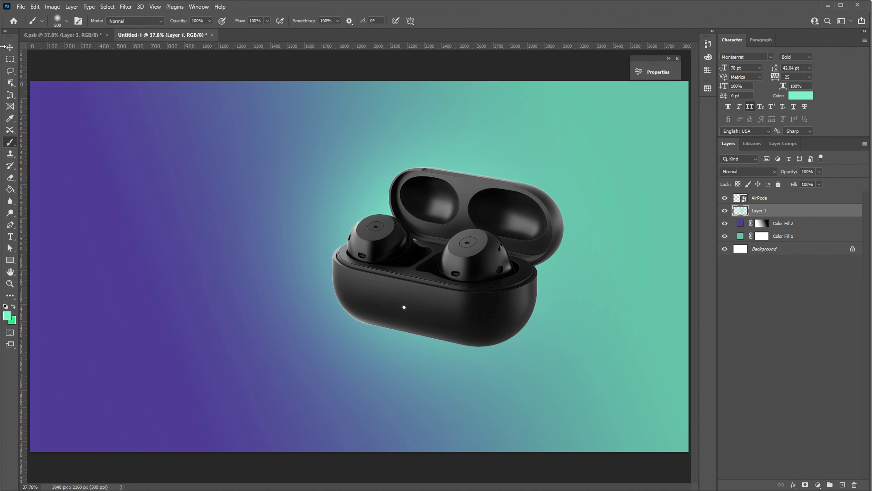
# - Group the AirPods layer with Layer 1, name the group AirPods, and expand it
pyautogui.click(4, 47)
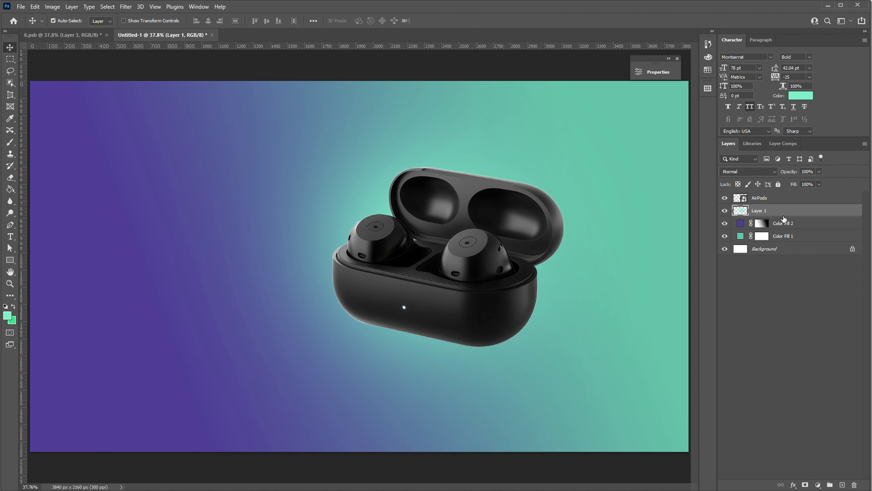
pyautogui.click(763, 201)
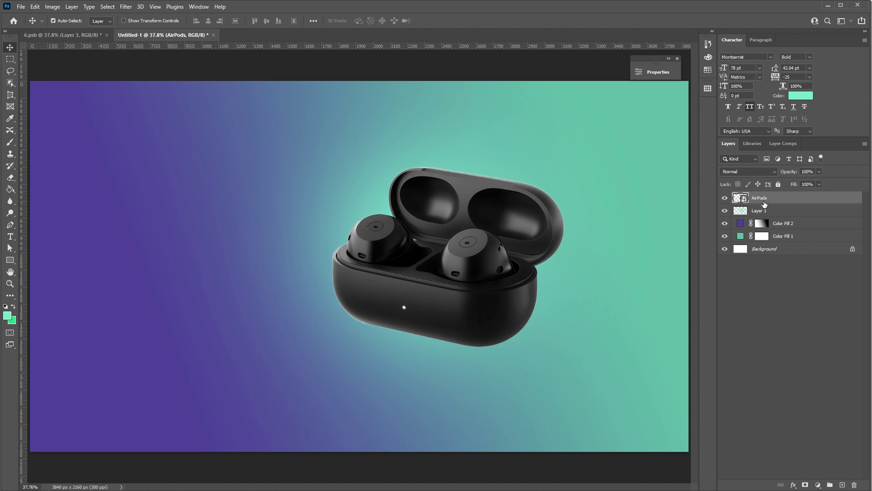
pyautogui.keyDown('shift'); pyautogui.click(776, 211); pyautogui.keyUp('shift')
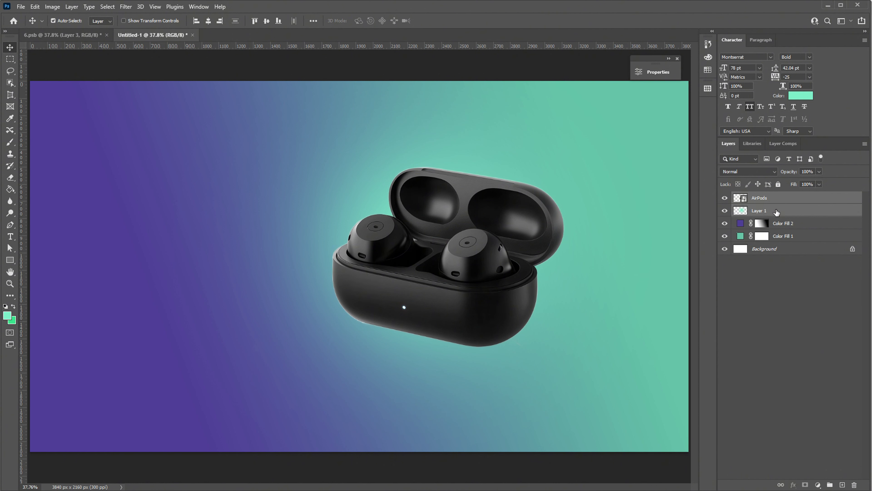
pyautogui.hotkey('ctrl', 'g')
pyautogui.doubleClick(758, 197)
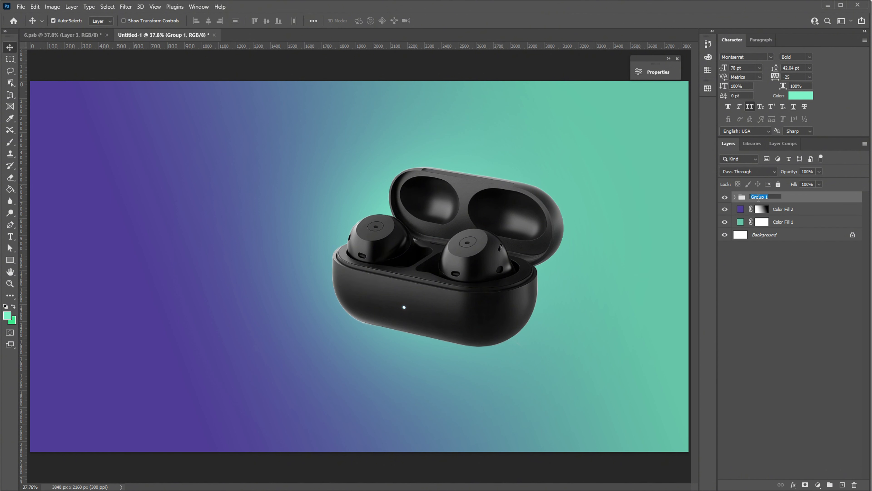
pyautogui.write('AirPods')
pyautogui.press('Return')
pyautogui.click(725, 198)
pyautogui.click(725, 197)
pyautogui.click(735, 197)
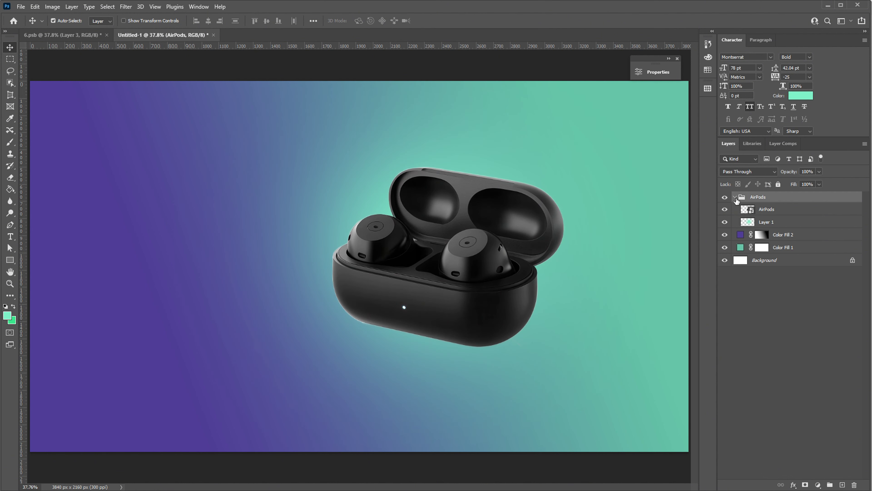
# - Group Color Fill 2 and Color Fill 1, and name the group BACKGROUND
pyautogui.click(799, 238)
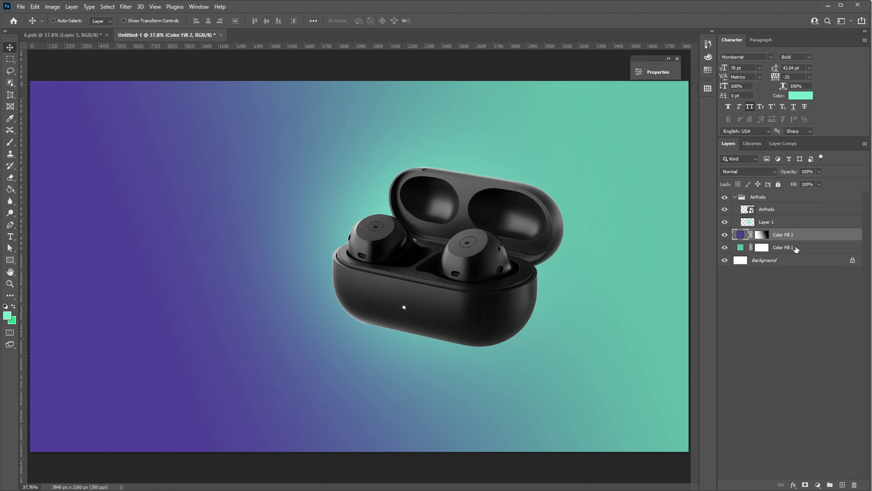
pyautogui.keyDown('shift'); pyautogui.click(796, 247); pyautogui.keyUp('shift')
pyautogui.hotkey('ctrl', 'g')
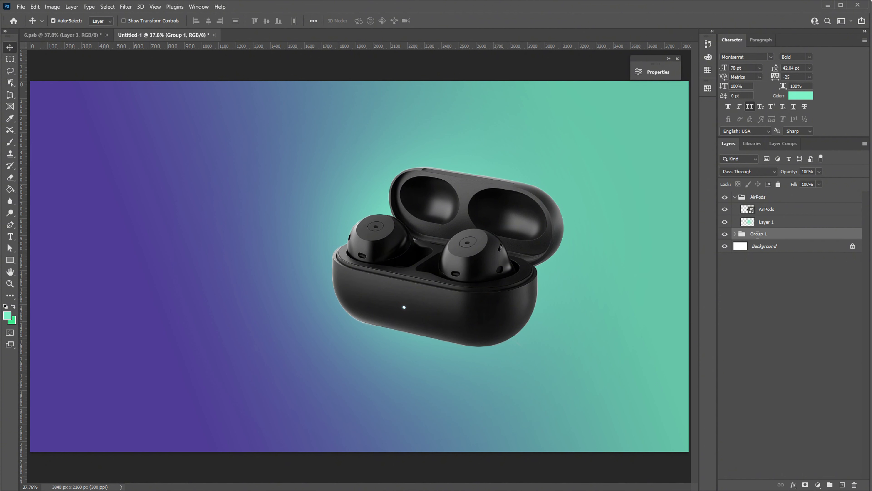
pyautogui.doubleClick(758, 234)
pyautogui.write('BACKGROUND')
pyautogui.press('Return')
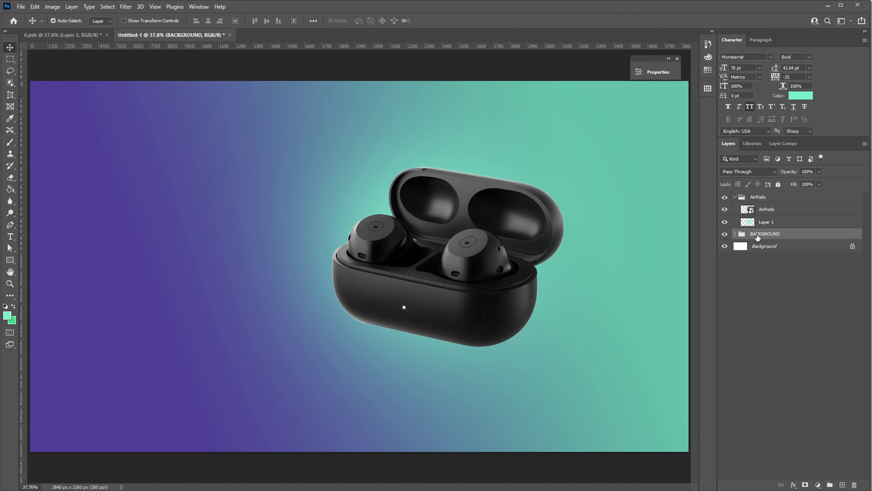
pyautogui.click(725, 234)
pyautogui.click(725, 235)
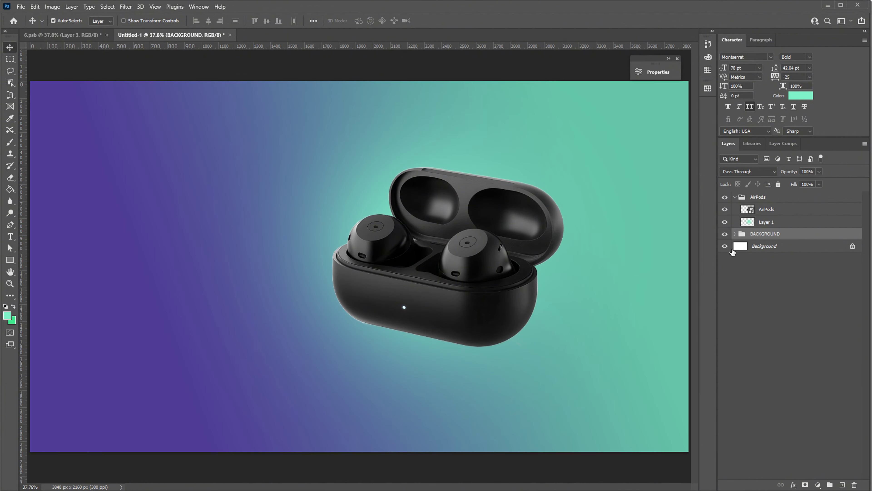
# - Unlock and delete the white Background layer, and check the BACKGROUND group by toggling its visibility
pyautogui.click(853, 247)
pyautogui.moveTo(835, 251); pyautogui.dragTo(796, 237)
pyautogui.click(725, 234)
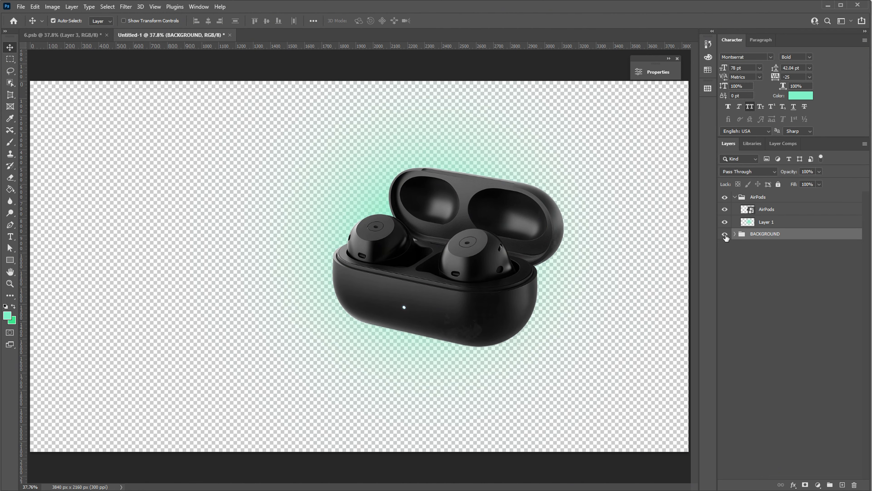
pyautogui.click(724, 234)
# - Collapse the AirPods group in the layer stack and select it
pyautogui.click(735, 197)
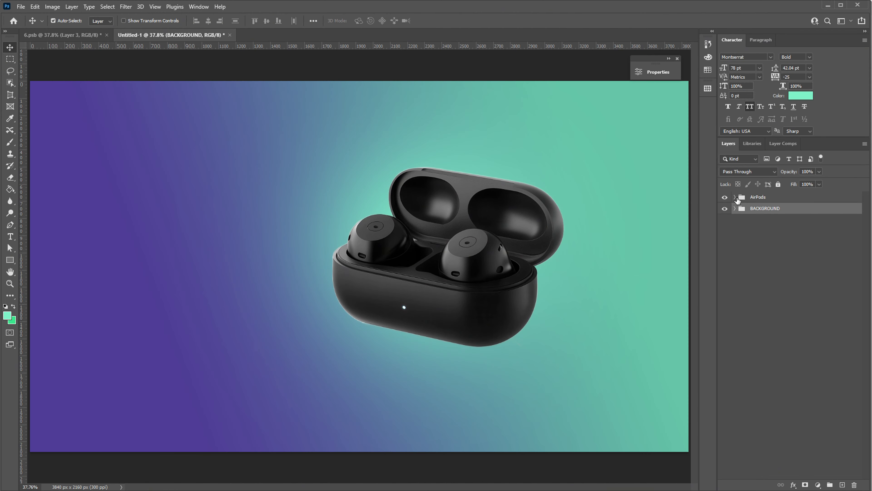
pyautogui.click(724, 197)
pyautogui.click(724, 198)
pyautogui.click(754, 199)
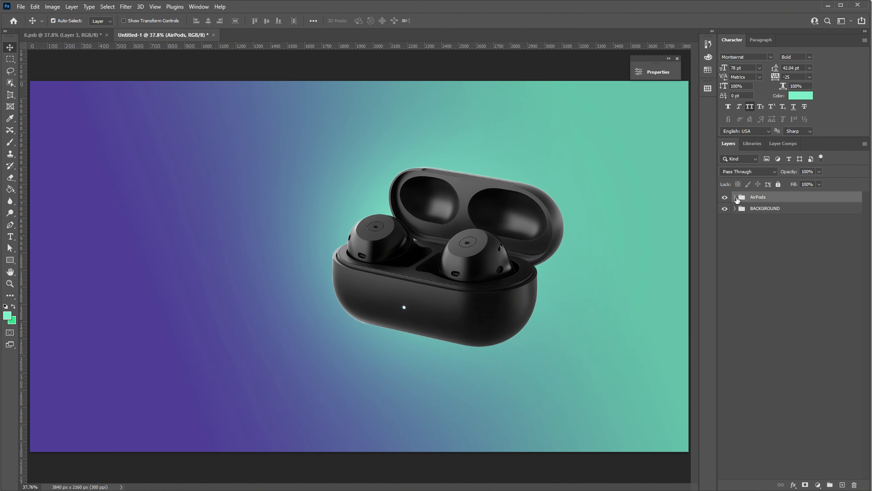
# - Add a mint green Solid Color fill (RGB 126, 234, 207) above the AirPods layer inside the AirPods group
pyautogui.click(735, 197)
pyautogui.click(783, 211)
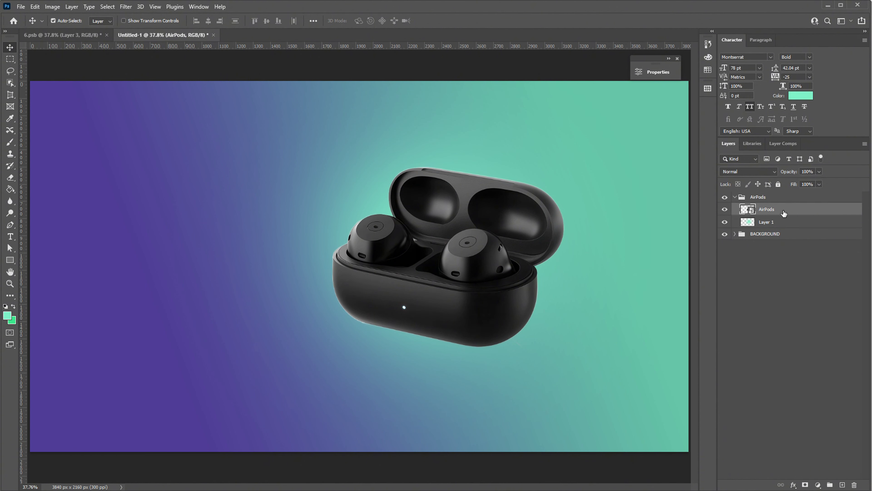
pyautogui.click(818, 484)
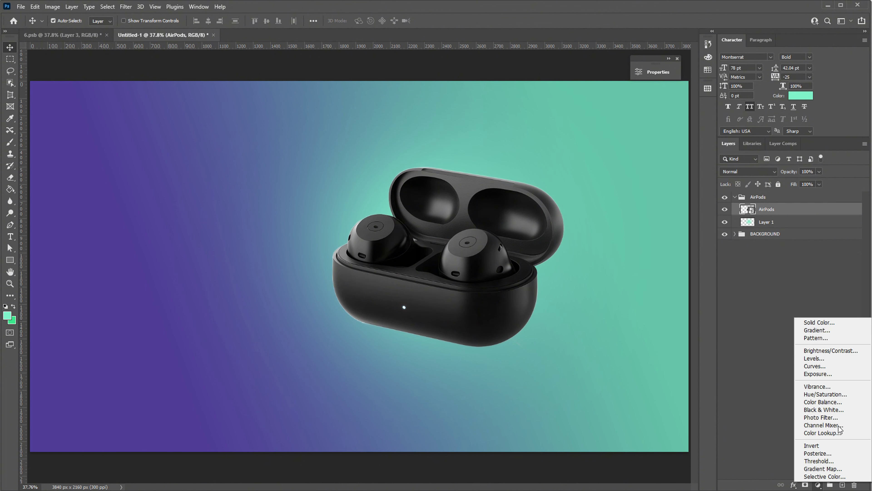
pyautogui.click(836, 321)
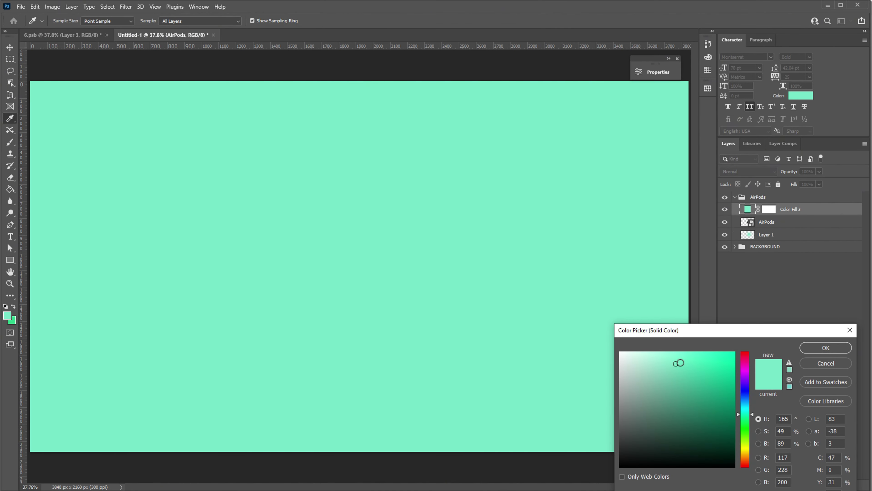
pyautogui.click(672, 360)
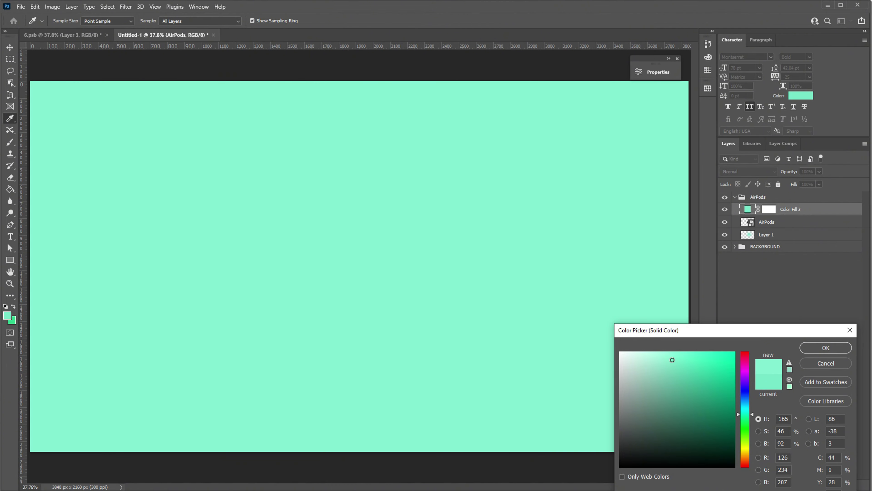
pyautogui.click(815, 347)
# - Clip Color Fill 3 to the AirPods layer and set its blend mode to Soft Light
pyautogui.keyDown('alt'); pyautogui.click(785, 214); pyautogui.keyUp('alt')
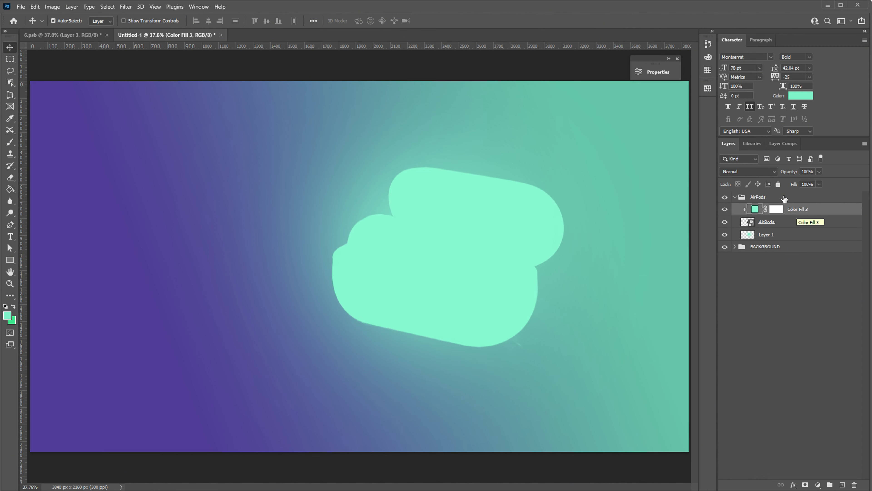
pyautogui.click(751, 172)
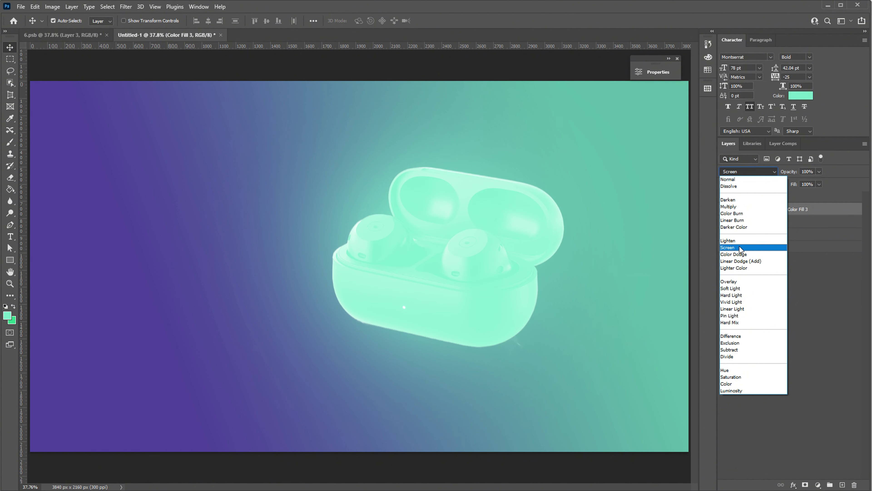
pyautogui.click(745, 286)
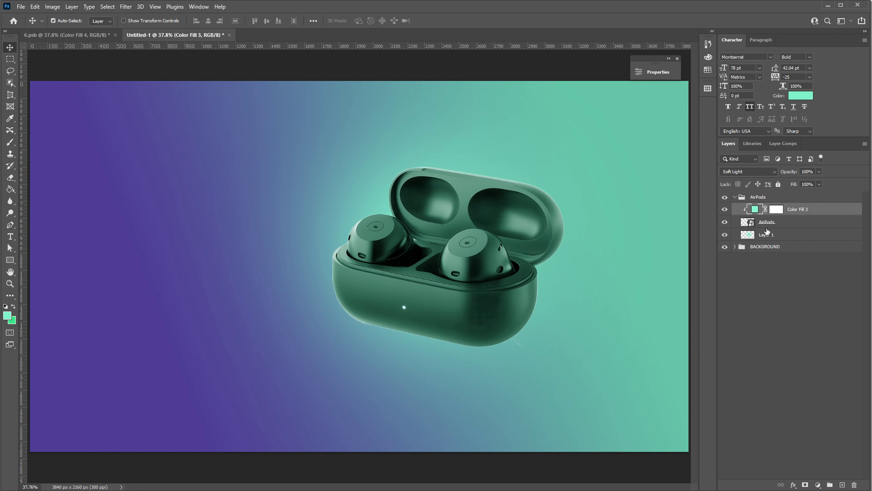
# - Invert the Color Fill 3 mask to black and paint white along the lid's outer right and upper edge with an 80 px Soft Round brush
pyautogui.click(777, 211)
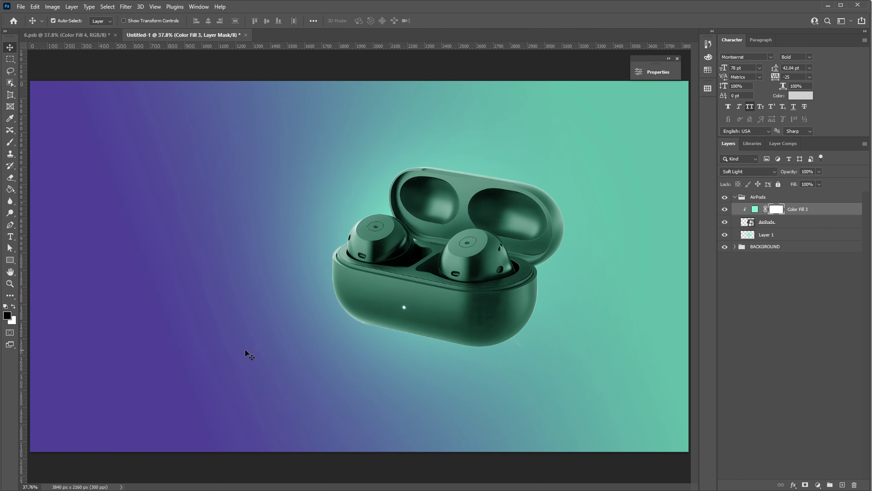
pyautogui.hotkey('ctrl', 'i')
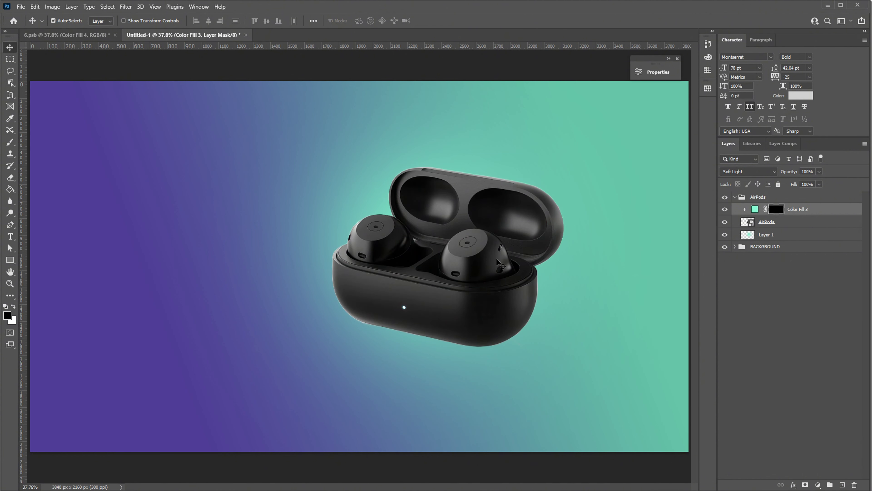
pyautogui.click(10, 142)
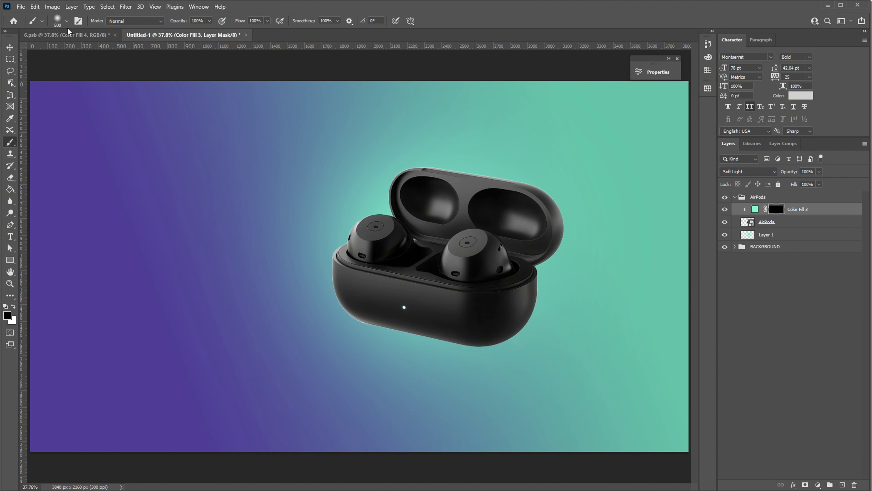
pyautogui.click(61, 21)
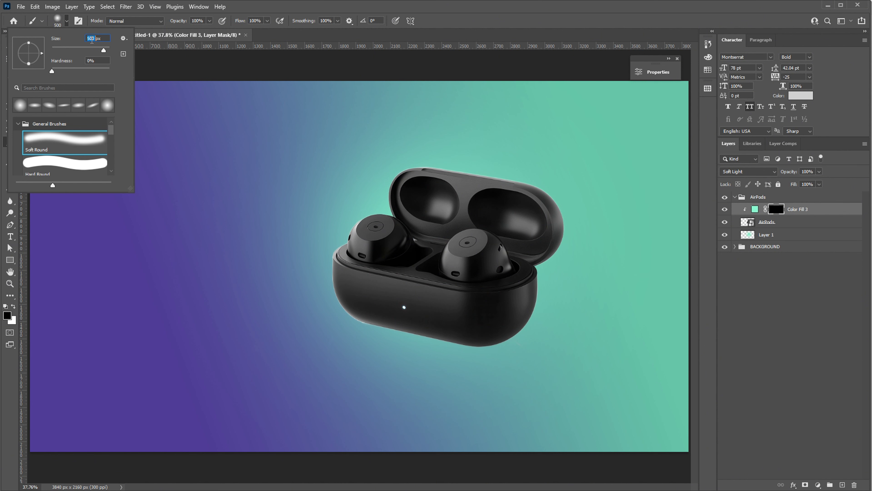
pyautogui.write('80')
pyautogui.press('Return')
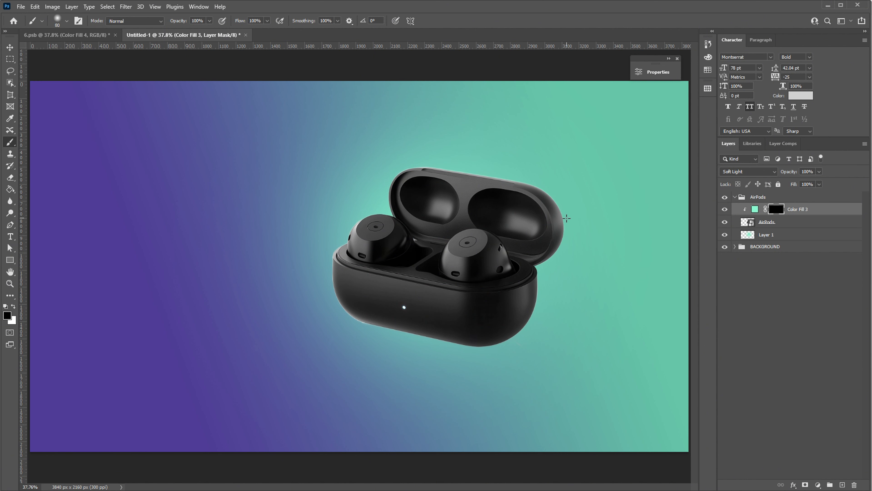
pyautogui.scroll(5, 566, 218)
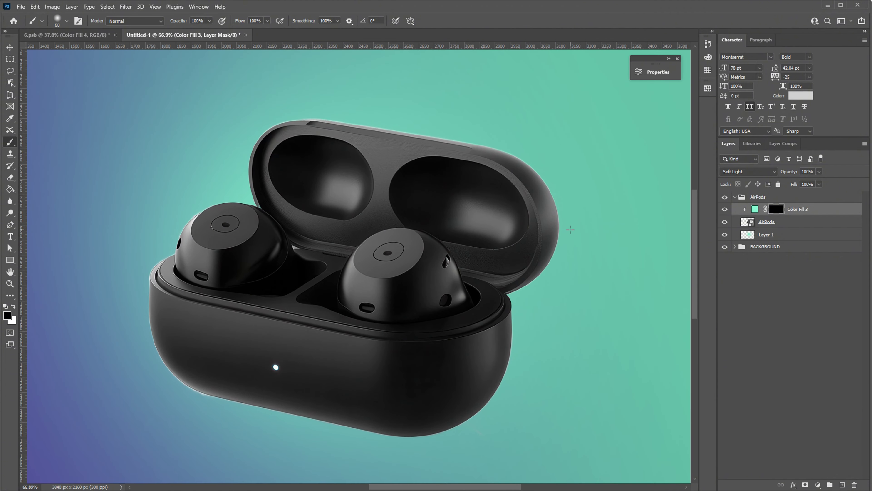
pyautogui.click(13, 306)
pyautogui.moveTo(527, 162)
pyautogui.mouseDown()
pyautogui.moveTo(556, 200)
pyautogui.moveTo(561, 228)
pyautogui.moveTo(532, 290)
pyautogui.mouseUp()
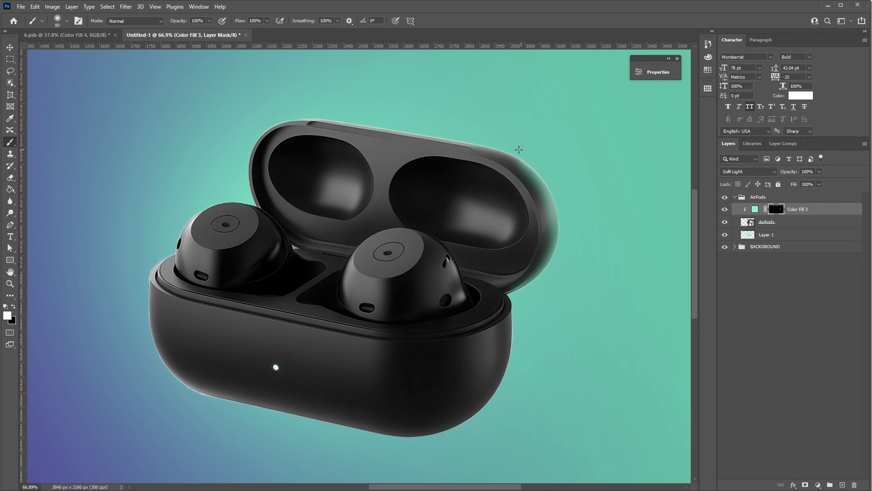
pyautogui.moveTo(520, 150); pyautogui.dragTo(450, 138)
# - Paint white on the Color Fill 3 mask along the left side and lower-left curve of the charging case
pyautogui.scroll(2, 435, 123)
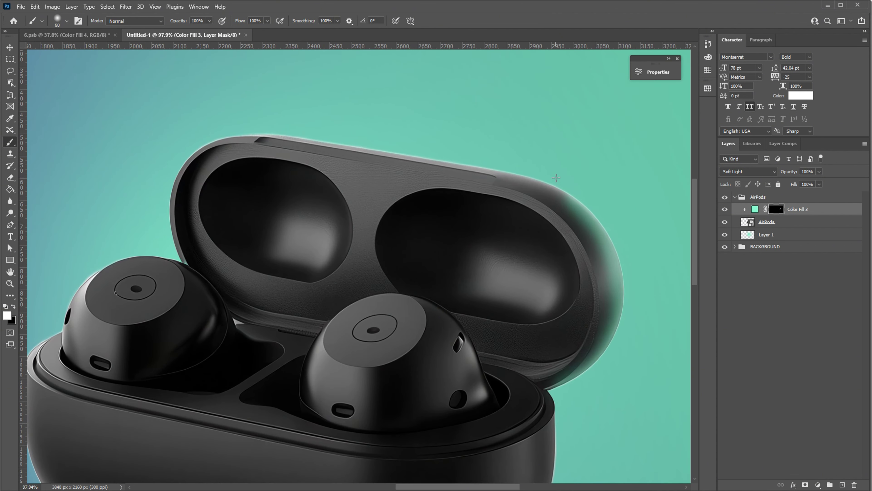
pyautogui.hscroll(-5, 378, 179)
pyautogui.scroll(-3, 378, 179)
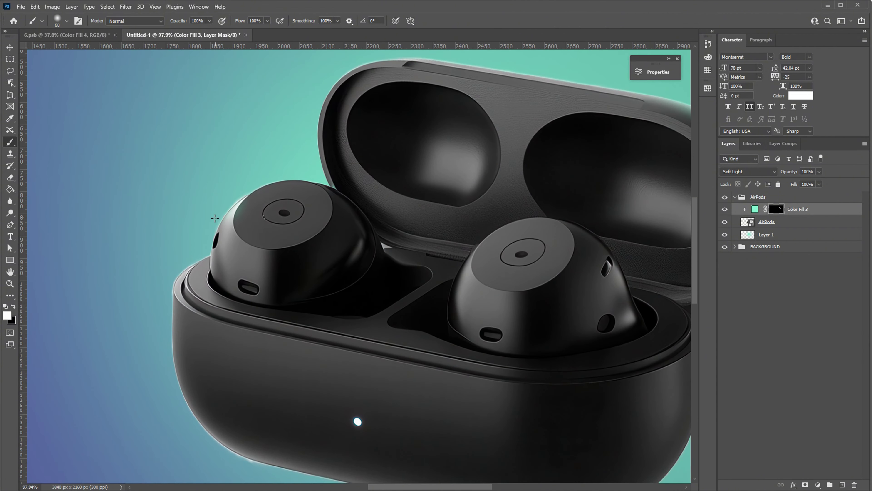
pyautogui.moveTo(198, 255)
pyautogui.mouseDown()
pyautogui.moveTo(167, 273)
pyautogui.moveTo(162, 332)
pyautogui.moveTo(179, 404)
pyautogui.moveTo(256, 459)
pyautogui.mouseUp()
pyautogui.moveTo(270, 462); pyautogui.dragTo(261, 344)
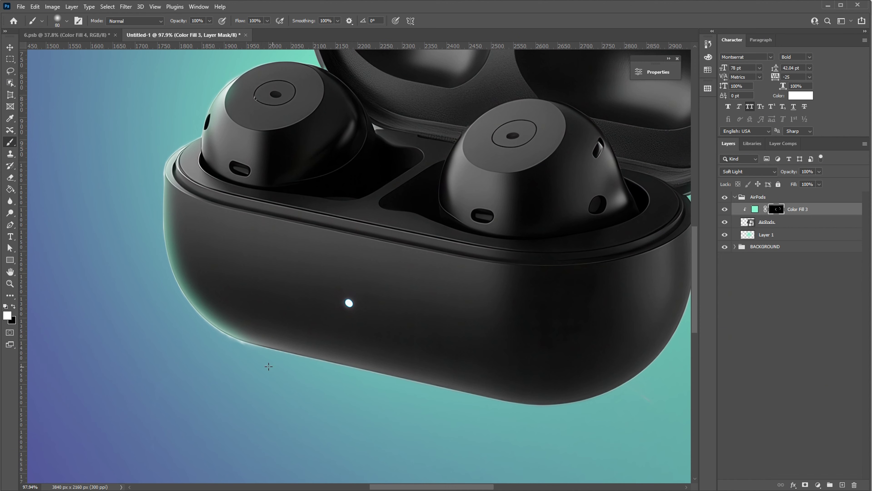
# - Reduce the brush to 50 px and paint white on the mask along the case's right side and bottom edge
pyautogui.scroll(-3, 268, 366)
pyautogui.press('[')
pyautogui.press('[')
pyautogui.press('[')
pyautogui.scroll(4, 579, 388)
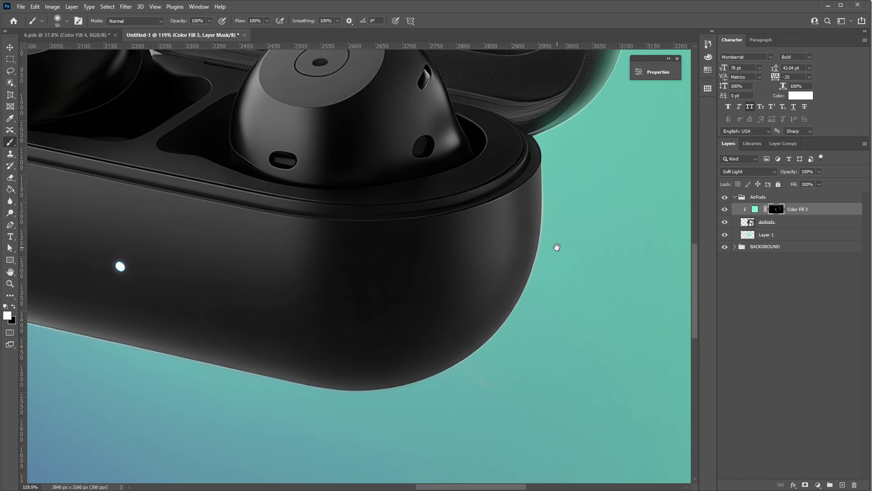
pyautogui.moveTo(540, 159)
pyautogui.mouseDown()
pyautogui.moveTo(544, 253)
pyautogui.moveTo(532, 291)
pyautogui.moveTo(441, 381)
pyautogui.moveTo(388, 399)
pyautogui.moveTo(275, 399)
pyautogui.mouseUp()
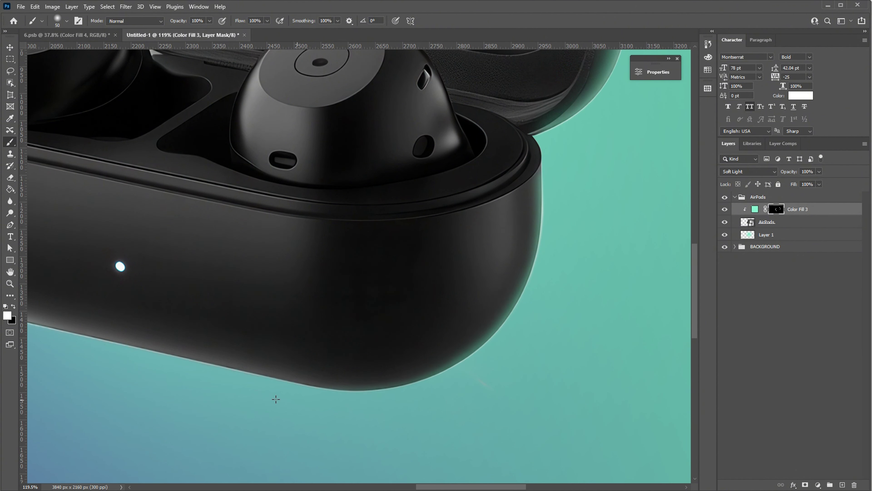
pyautogui.moveTo(203, 380); pyautogui.dragTo(342, 403)
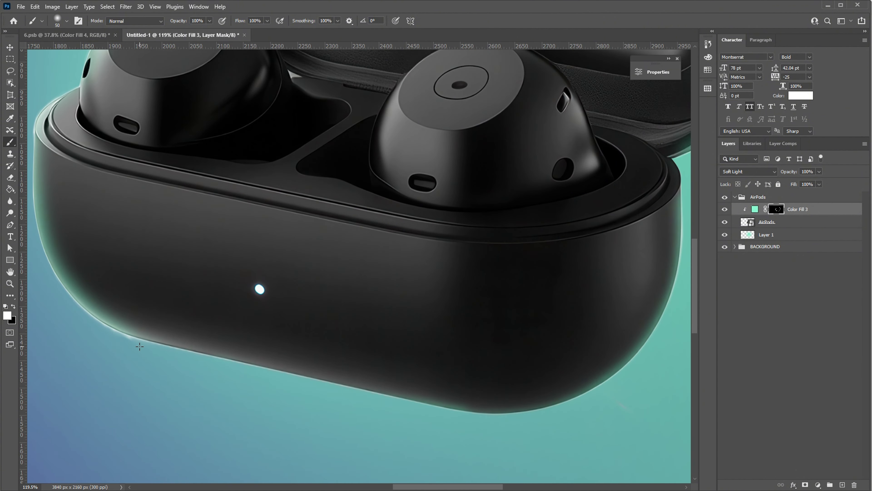
pyautogui.moveTo(150, 348)
pyautogui.mouseDown()
pyautogui.moveTo(498, 417)
pyautogui.moveTo(619, 398)
pyautogui.mouseUp()
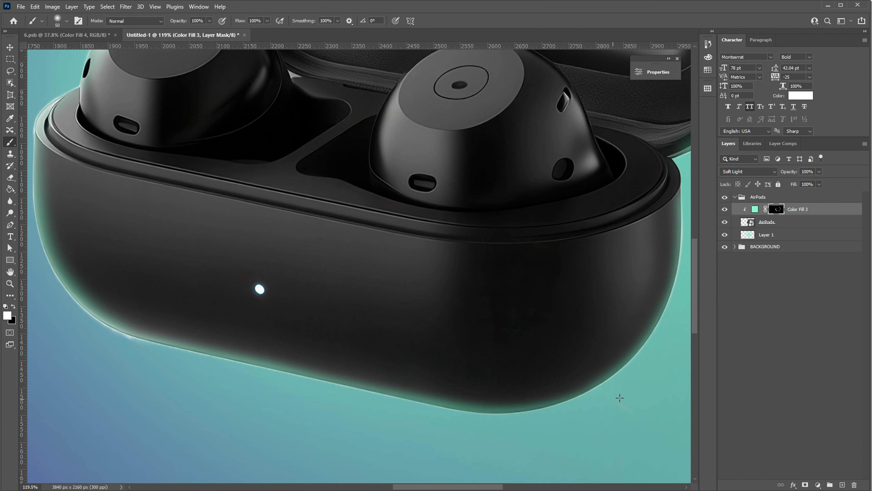
# - Check the green rim light on the whole product by toggling the visibility of Color Fill 3
pyautogui.hotkey('ctrl', '0')
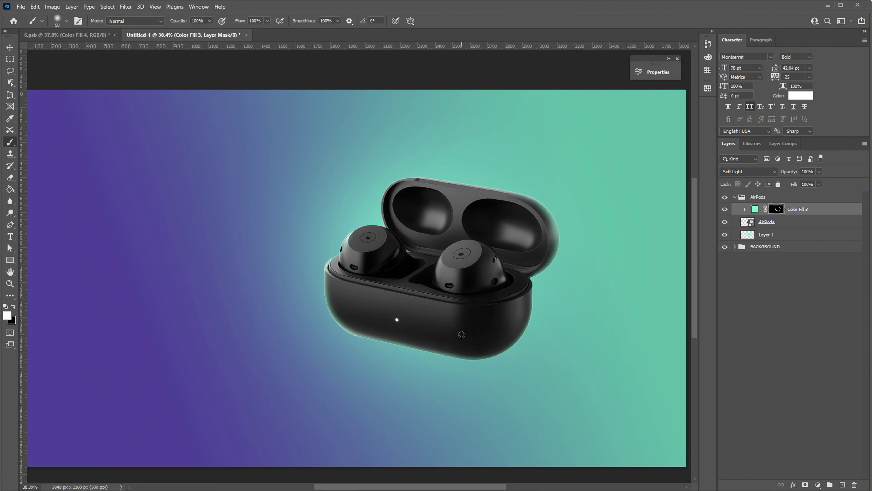
pyautogui.scroll(5, 531, 228)
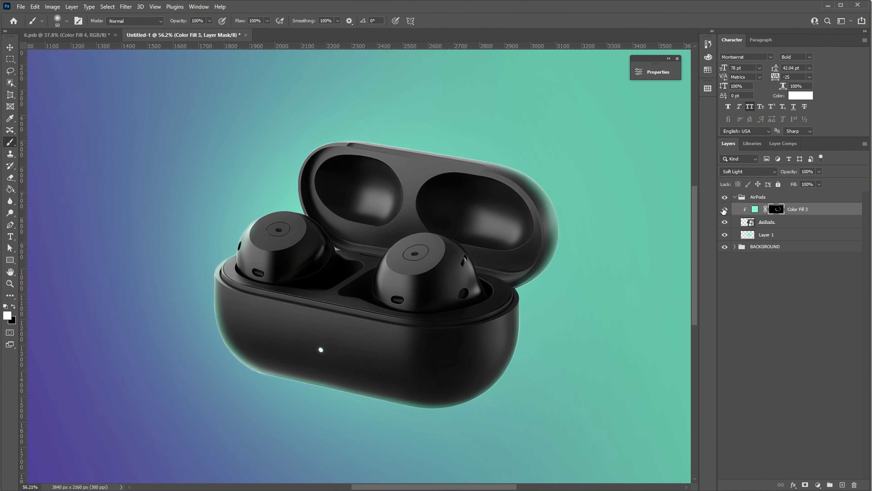
pyautogui.click(724, 209)
pyautogui.click(724, 210)
pyautogui.scroll(-3, 614, 243)
pyautogui.scroll(3, 614, 244)
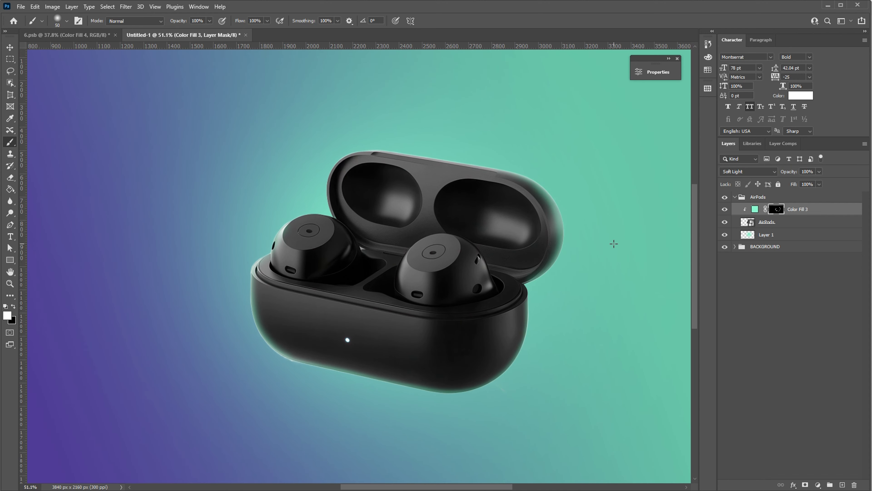
pyautogui.scroll(-2, 613, 244)
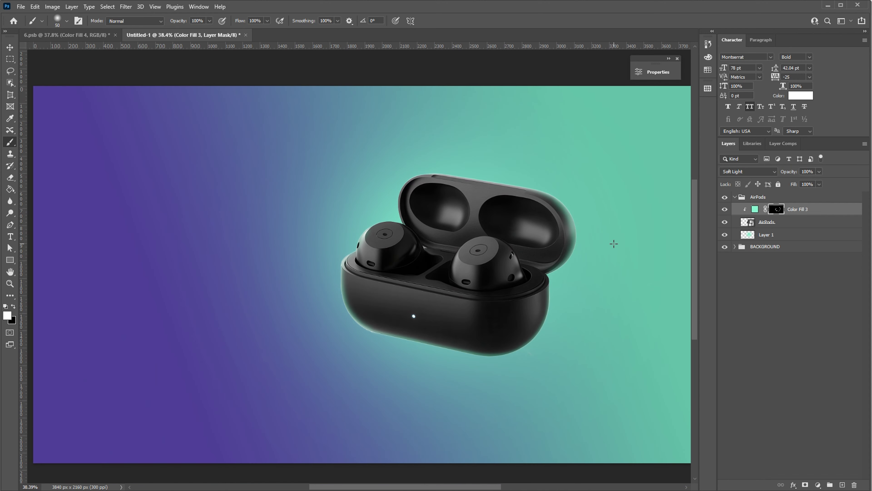
pyautogui.scroll(-1, 520, 306)
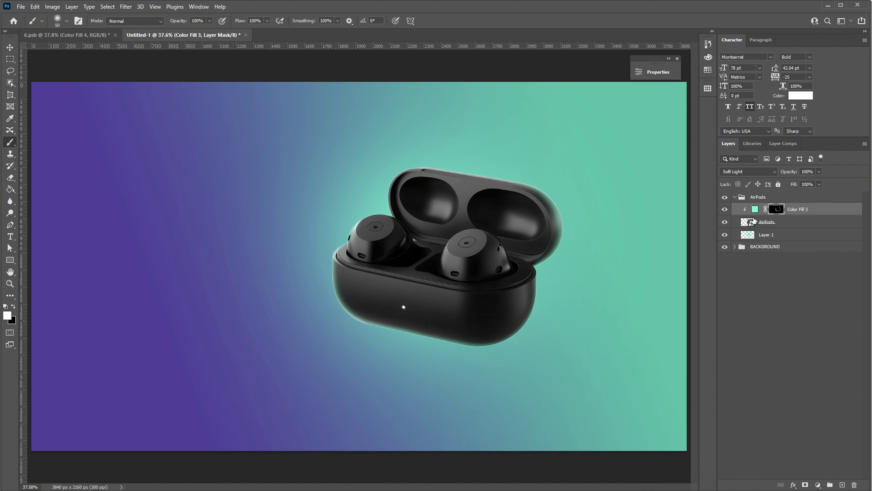
# - Check the Layer 1 glow by toggling its visibility, then duplicate it and resize the copy with Free Transform
pyautogui.click(724, 235)
pyautogui.click(725, 235)
pyautogui.click(785, 239)
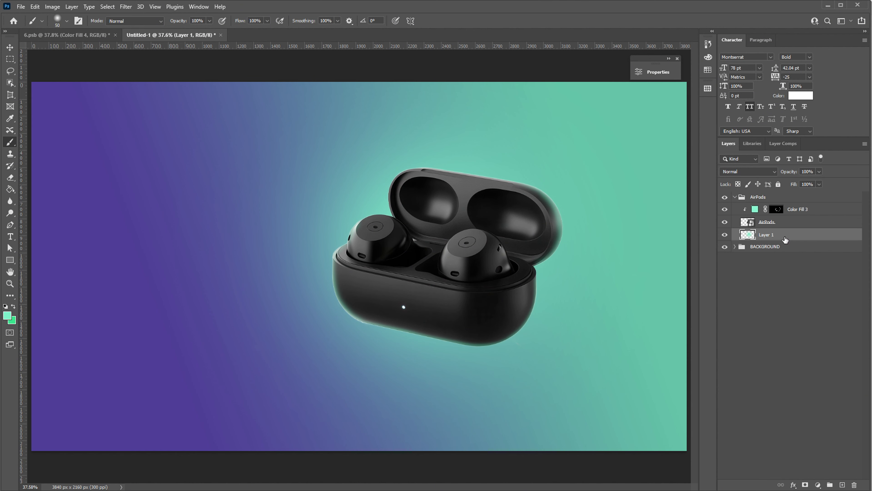
pyautogui.hotkey('ctrl', 'j')
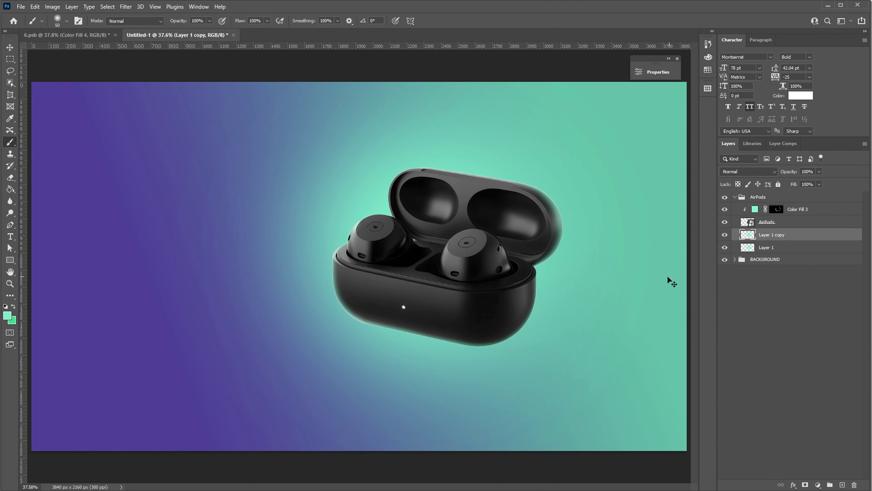
pyautogui.hotkey('ctrl', 't')
pyautogui.scroll(-3, 450, 283)
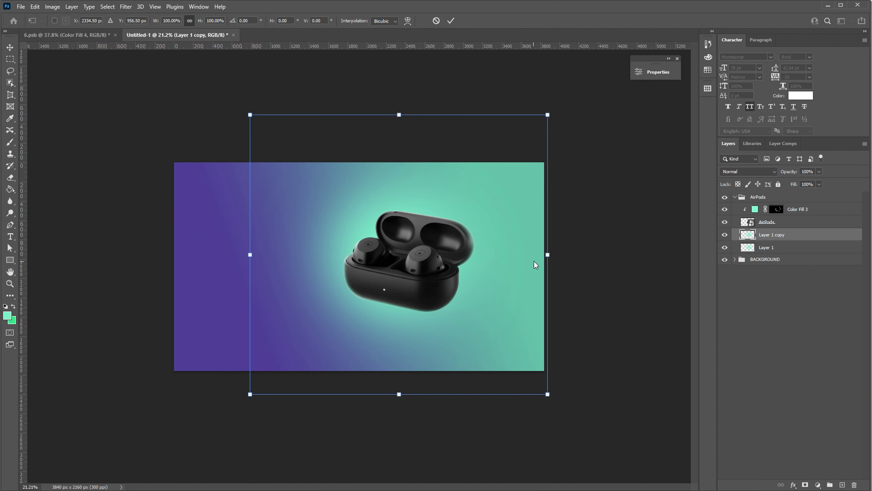
pyautogui.moveTo(547, 256)
pyautogui.mouseDown()
pyautogui.moveTo(577, 255)
pyautogui.moveTo(533, 263)
pyautogui.moveTo(546, 262)
pyautogui.mouseUp()
pyautogui.press('Return')
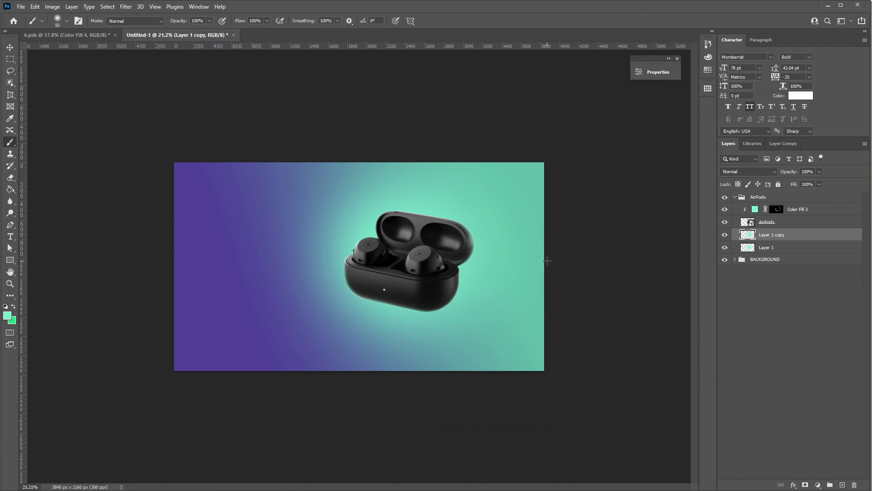
# - Compare the image with Layer 1 copy and Color Fill 3 each hidden and shown
pyautogui.scroll(3, 518, 271)
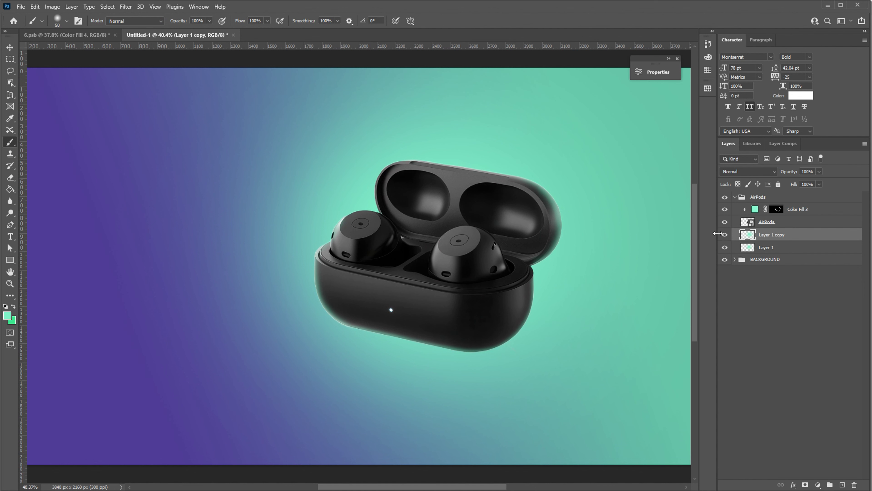
pyautogui.click(725, 235)
pyautogui.click(724, 235)
pyautogui.click(724, 209)
pyautogui.click(725, 210)
# - Reduce the brush to 20 px and paint white on the Color Fill 3 mask along the case's right and bottom edges
pyautogui.click(777, 209)
pyautogui.scroll(5, 584, 206)
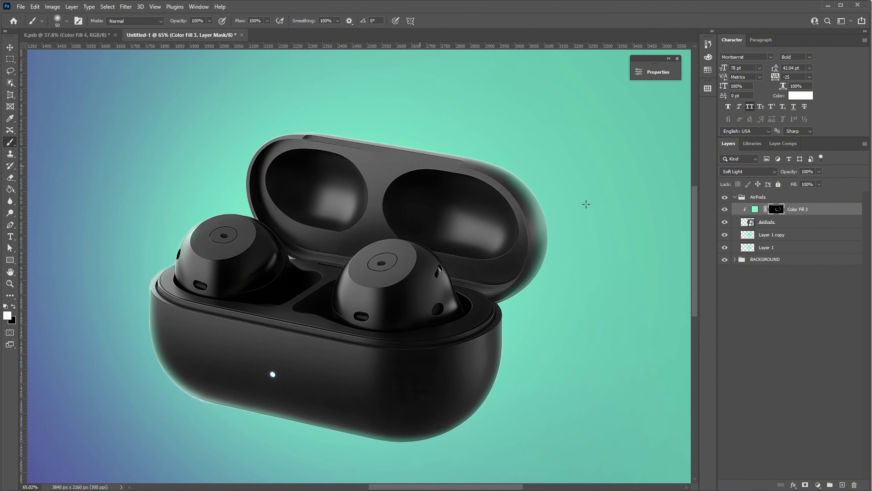
pyautogui.click(58, 21)
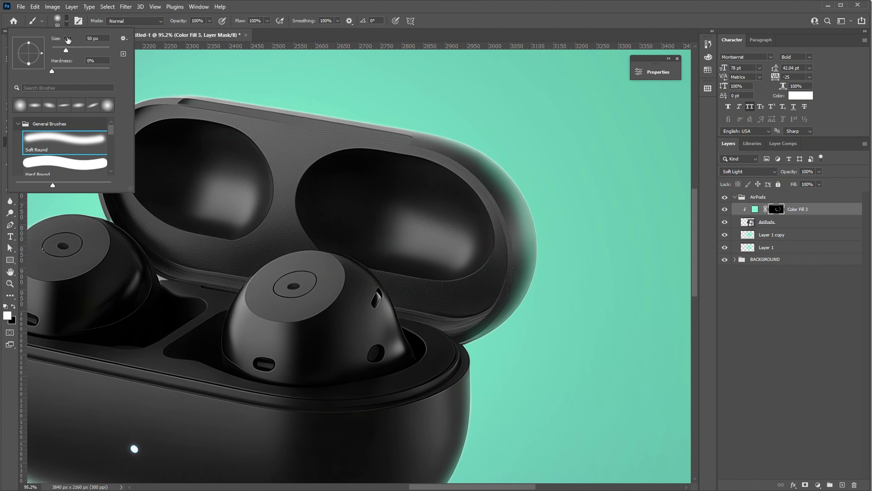
pyautogui.write('20')
pyautogui.press('Return')
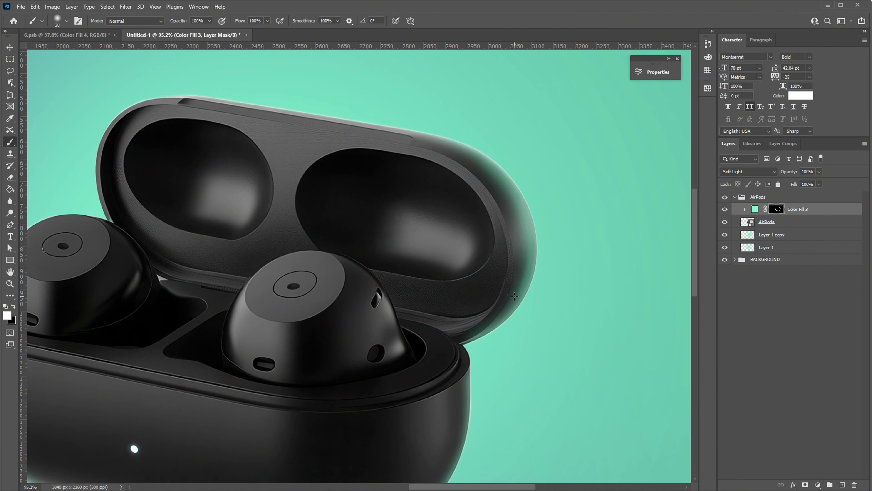
pyautogui.scroll(3, 514, 296)
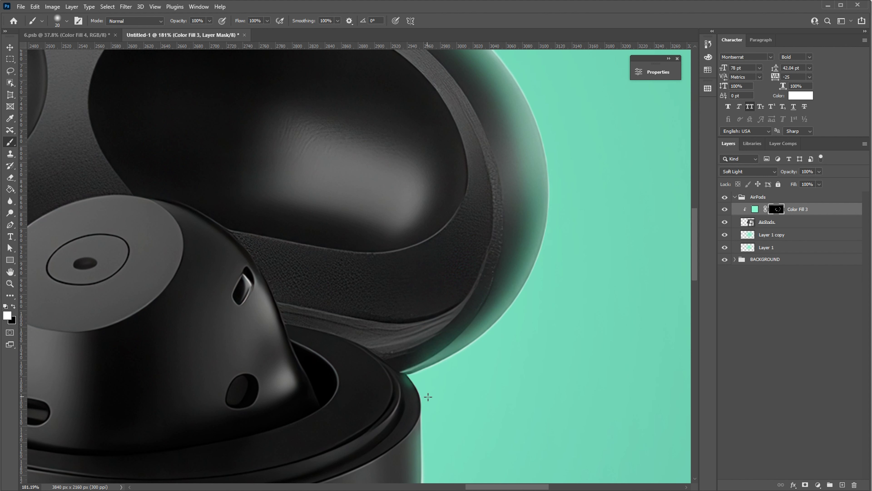
pyautogui.moveTo(426, 423)
pyautogui.mouseDown()
pyautogui.moveTo(419, 278)
pyautogui.moveTo(451, 141)
pyautogui.mouseUp()
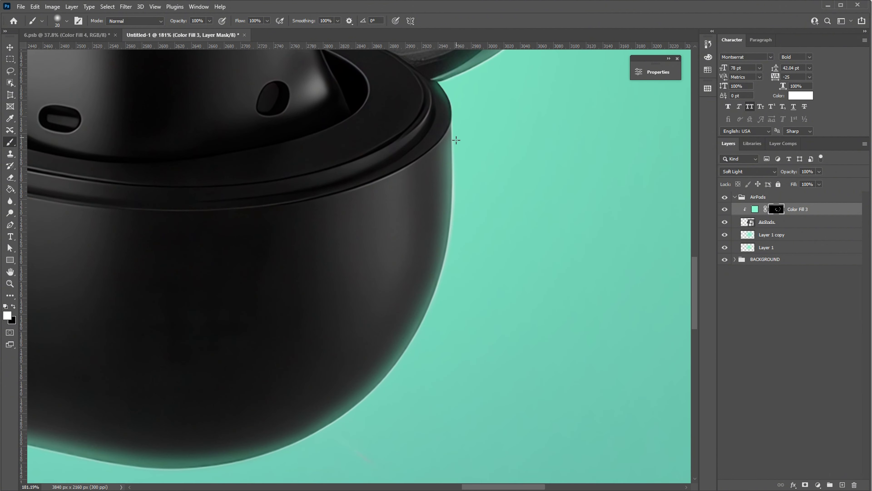
pyautogui.moveTo(346, 418); pyautogui.dragTo(572, 335)
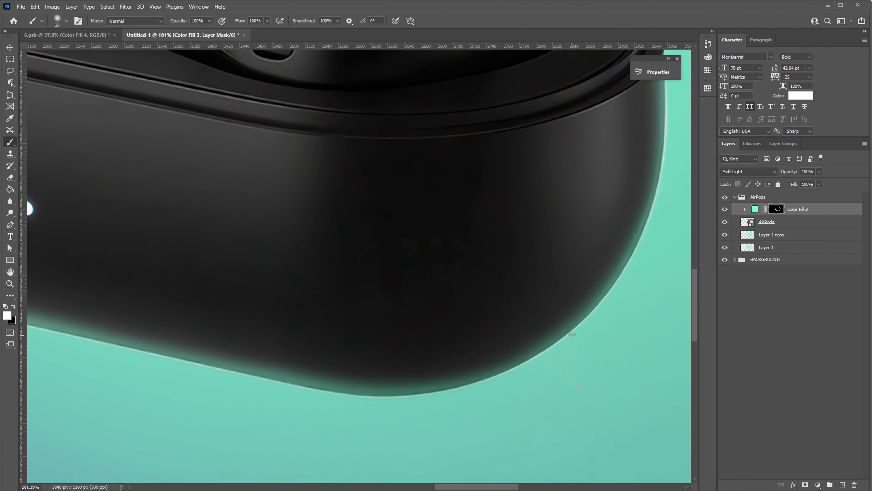
pyautogui.scroll(-6, 387, 396)
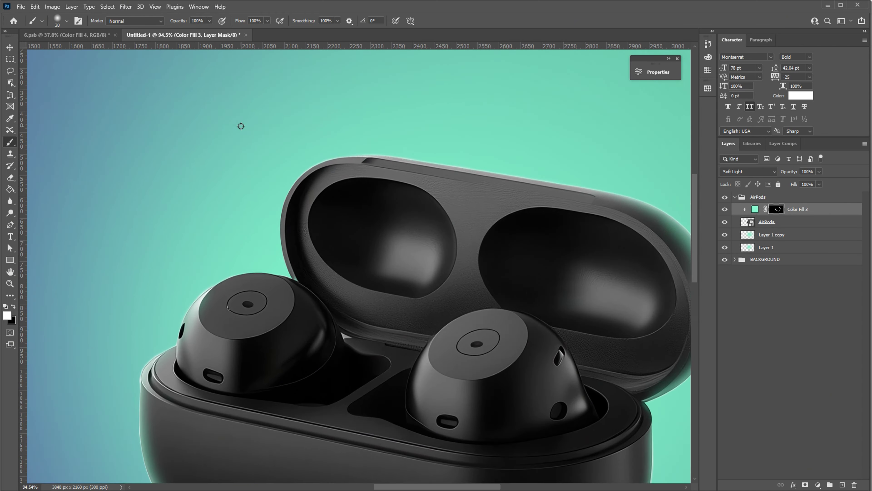
# - Paint white on the Color Fill 3 mask along the lid's left edge and the left earbud's upper rim
pyautogui.scroll(5, 302, 141)
pyautogui.moveTo(437, 159)
pyautogui.mouseDown()
pyautogui.moveTo(296, 170)
pyautogui.moveTo(262, 194)
pyautogui.moveTo(226, 291)
pyautogui.moveTo(248, 380)
pyautogui.moveTo(173, 360)
pyautogui.mouseUp()
pyautogui.moveTo(173, 360)
pyautogui.mouseDown()
pyautogui.moveTo(267, 272)
pyautogui.moveTo(238, 296)
pyautogui.moveTo(171, 317)
pyautogui.moveTo(125, 363)
pyautogui.mouseUp()
pyautogui.keyDown('alt'); pyautogui.scroll(2, 267, 271); pyautogui.keyUp('alt')
pyautogui.moveTo(189, 316); pyautogui.dragTo(132, 361)
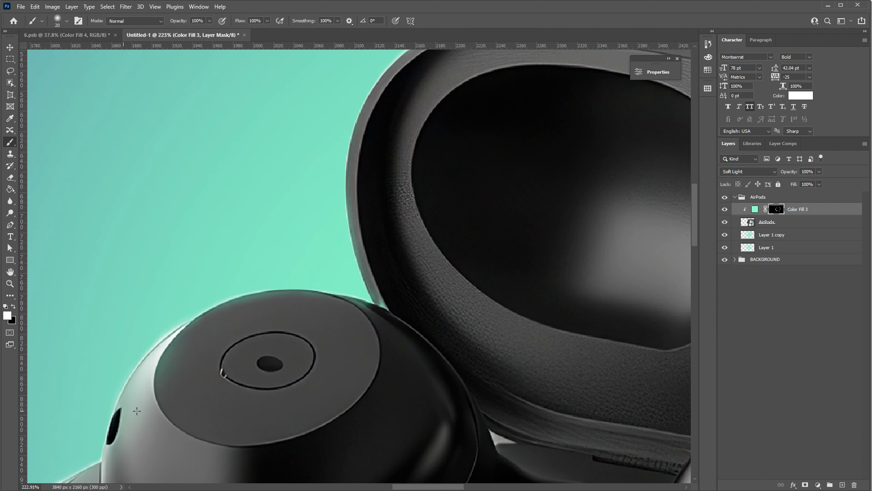
# - Check the refined rim light on the whole product by hiding and showing Color Fill 3
pyautogui.keyDown('alt'); pyautogui.scroll(-10, 204, 250); pyautogui.keyUp('alt')
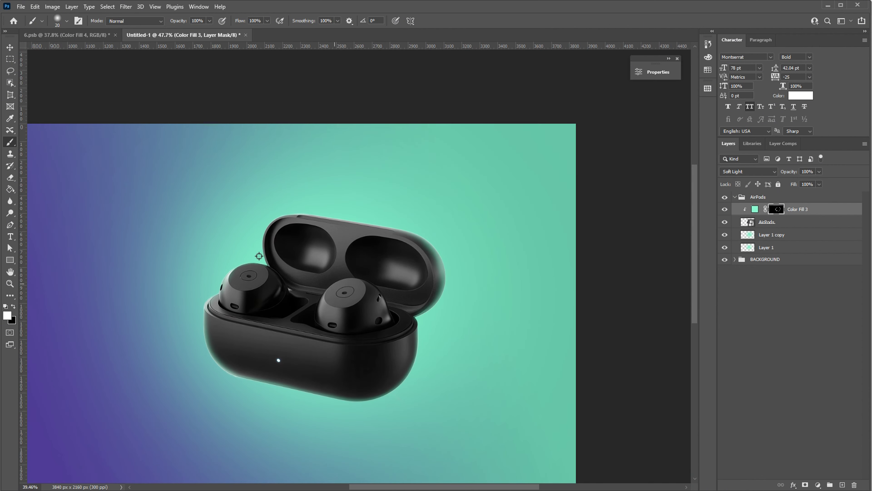
pyautogui.keyDown('alt'); pyautogui.scroll(-1, 293, 228); pyautogui.keyUp('alt')
pyautogui.keyDown('alt'); pyautogui.scroll(1, 346, 221); pyautogui.keyUp('alt')
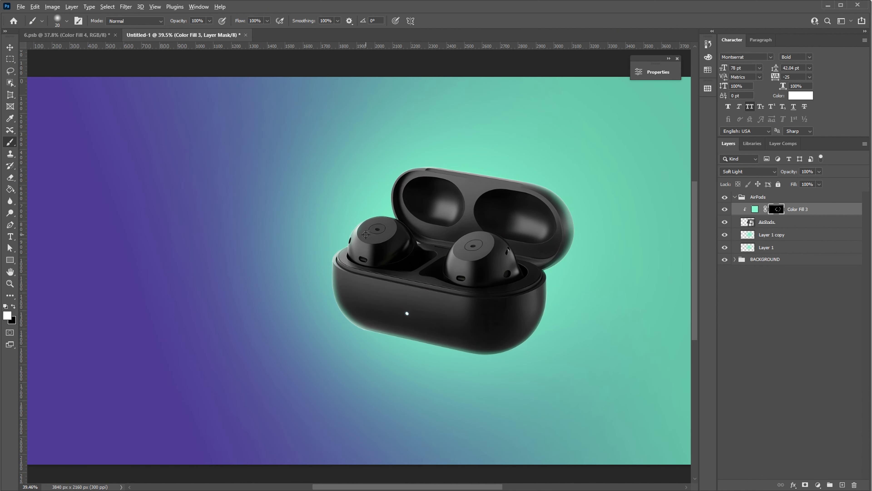
pyautogui.keyDown('alt'); pyautogui.scroll(-1, 366, 234); pyautogui.keyUp('alt')
pyautogui.click(9, 47)
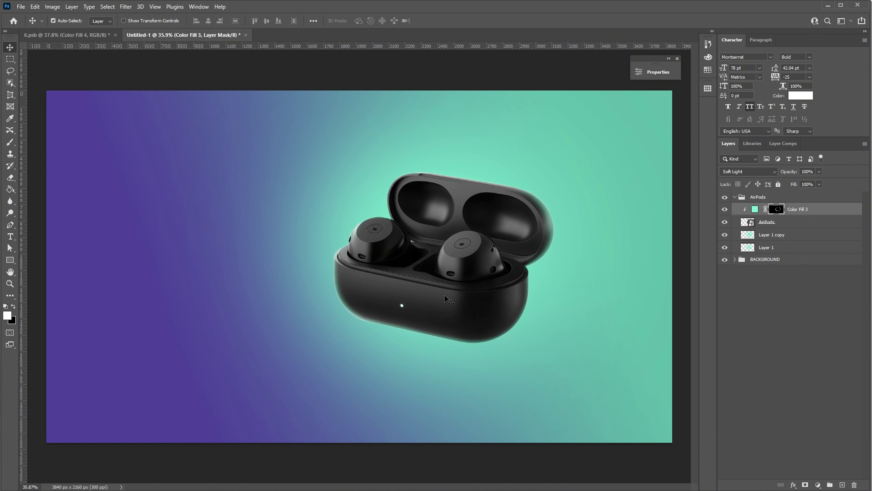
pyautogui.click(724, 209)
pyautogui.click(723, 209)
pyautogui.click(723, 209)
pyautogui.click(723, 209)
# - Add a new layer below the AirPods group and make black the foreground color for the brush
pyautogui.click(794, 248)
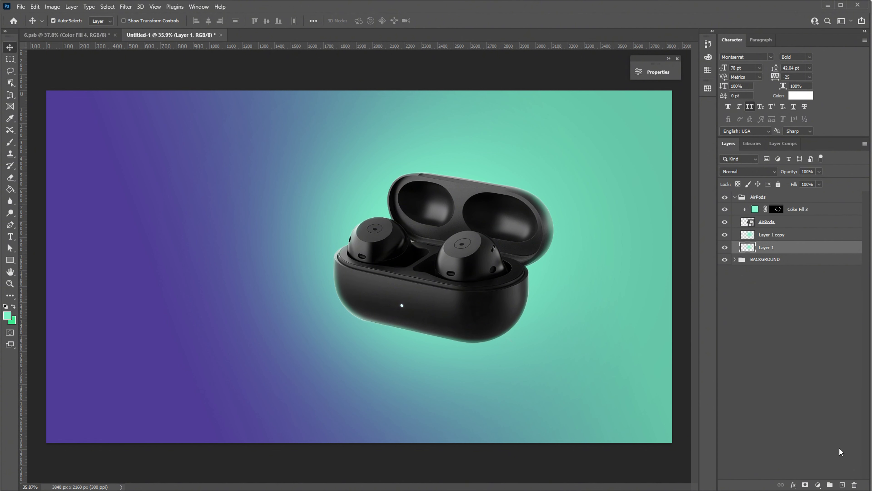
pyautogui.keyDown('ctrl'); pyautogui.click(843, 484); pyautogui.keyUp('ctrl')
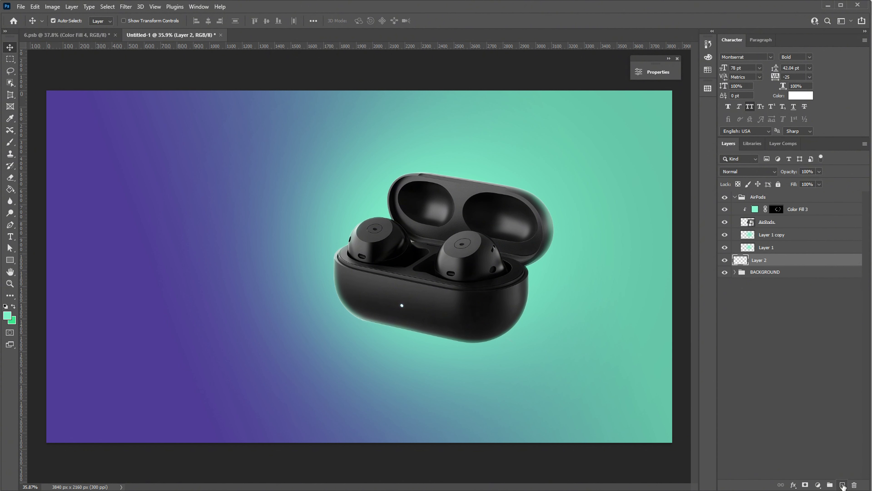
pyautogui.click(10, 142)
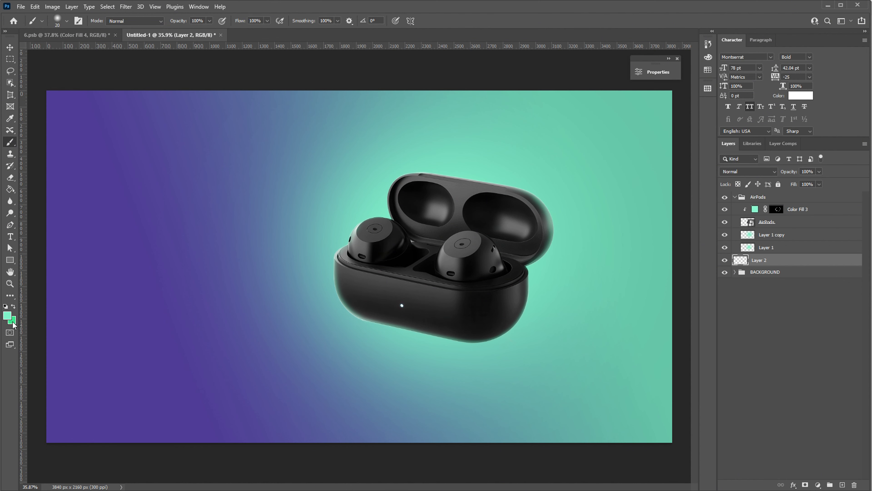
pyautogui.click(13, 325)
pyautogui.click(620, 466)
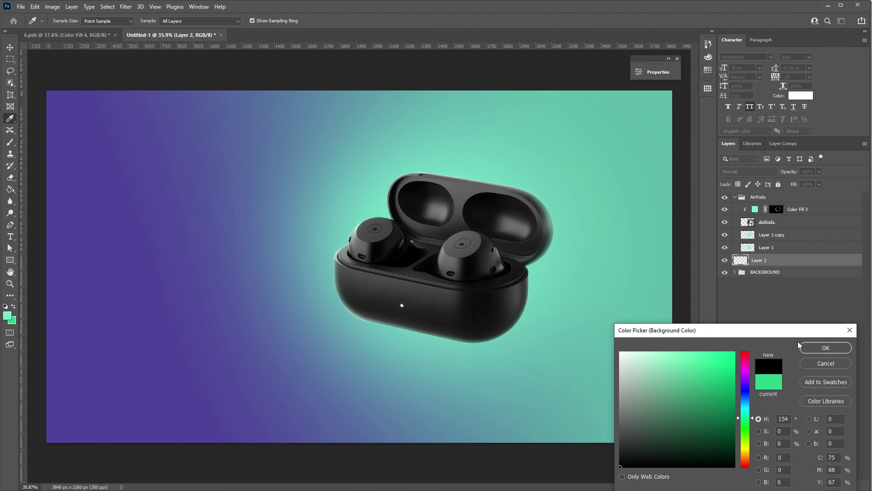
pyautogui.click(826, 347)
pyautogui.press('x')
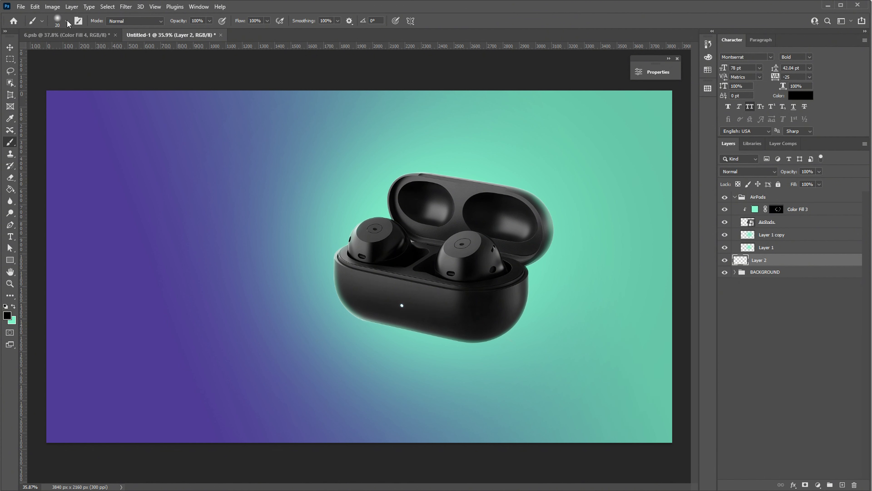
# - Set the soft round brush to 800 px and flatten its tip into a thin horizontal ellipse
pyautogui.click(59, 21)
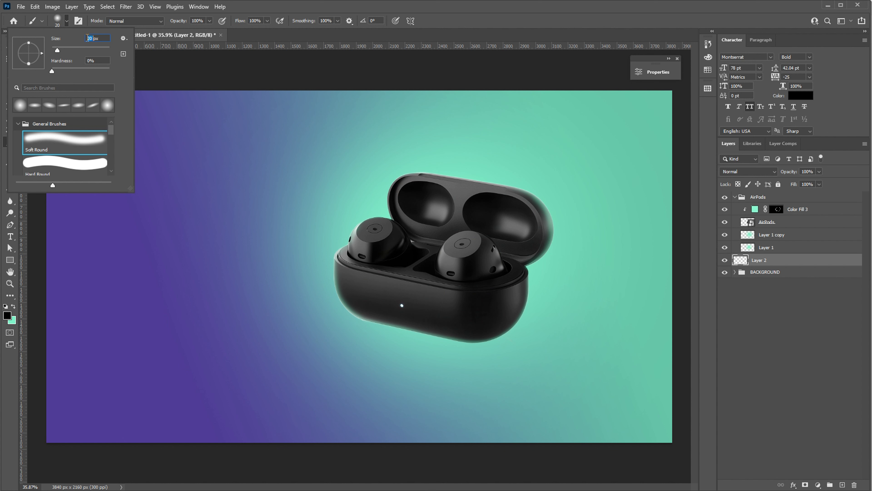
pyautogui.write('800')
pyautogui.press('Return')
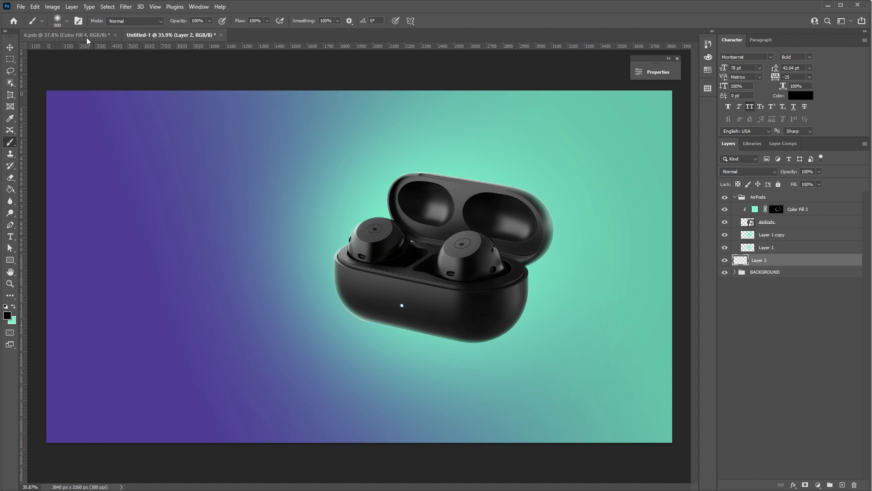
pyautogui.click(66, 21)
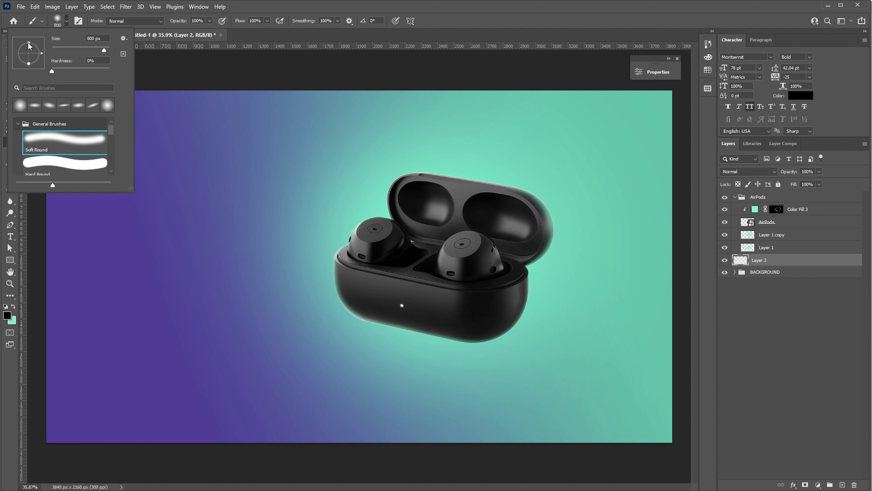
pyautogui.moveTo(28, 44); pyautogui.dragTo(29, 51)
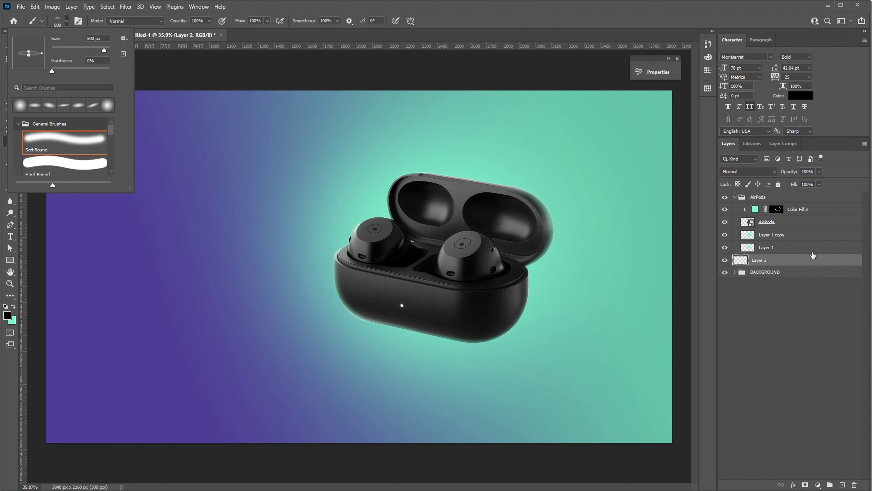
# - Rename the new layer as SHADOW and paint one black elliptical dab beneath the earbuds case
pyautogui.click(790, 263)
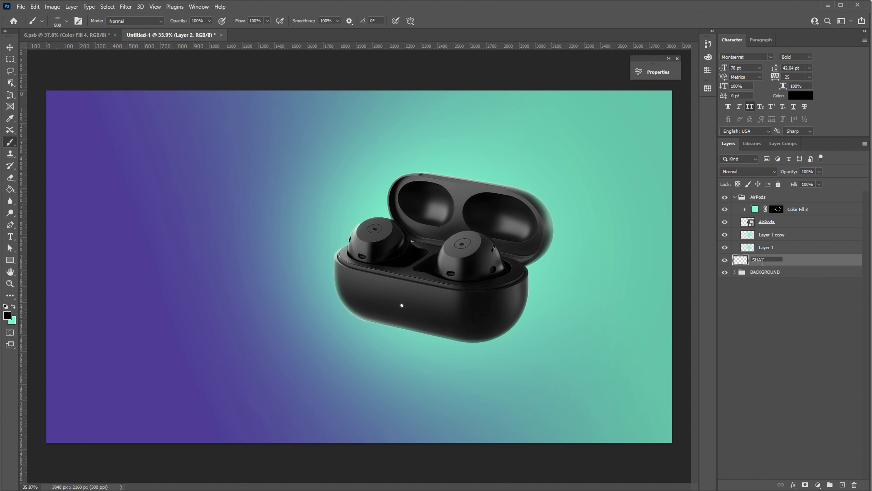
pyautogui.press('Return')
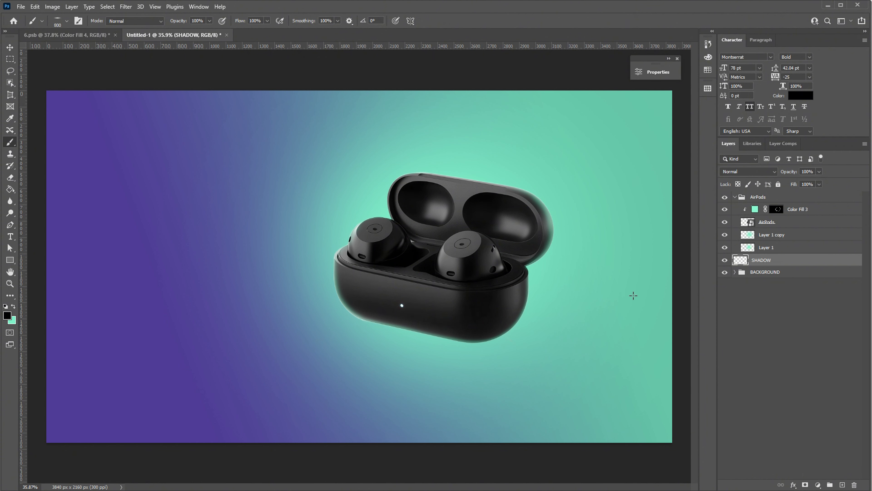
pyautogui.moveTo(432, 375); pyautogui.dragTo(435, 375)
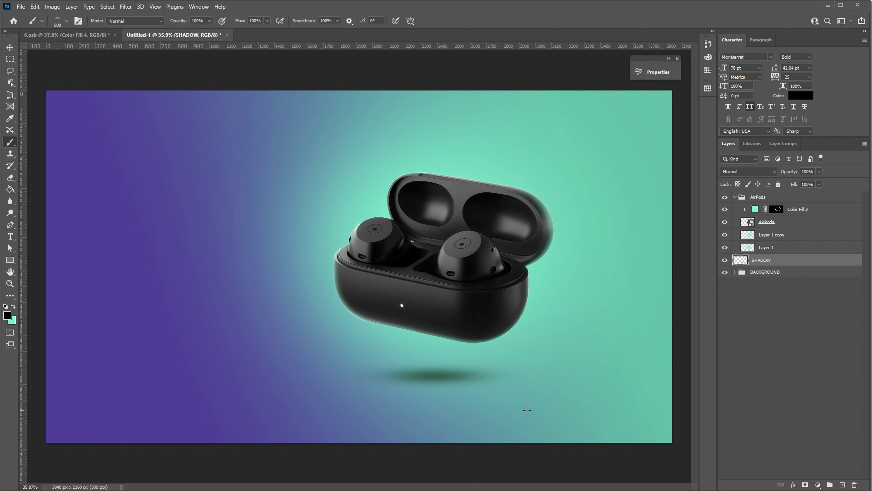
# - Try the Overlay blend mode on the SHADOW layer
pyautogui.click(8, 48)
pyautogui.click(751, 174)
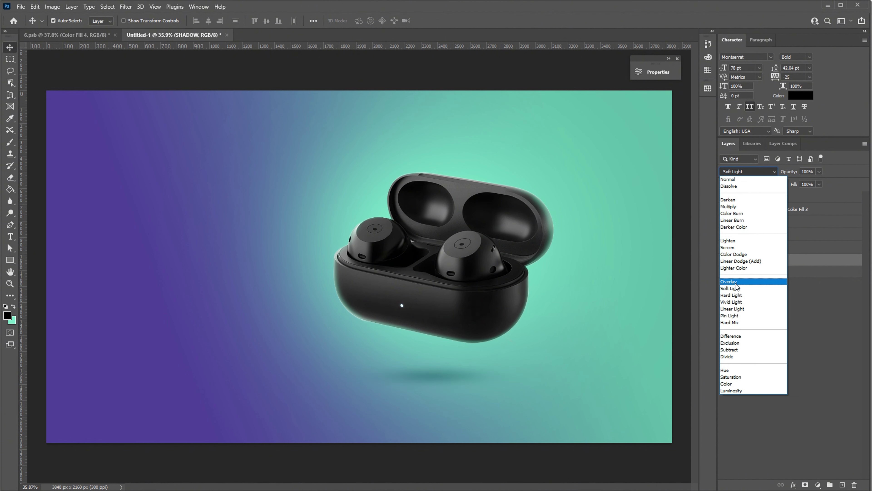
pyautogui.click(729, 281)
# - Stretch the shadow horizontally with Free Transform to about 122% width
pyautogui.moveTo(542, 359); pyautogui.dragTo(566, 376)
pyautogui.hotkey('ctrl', 't')
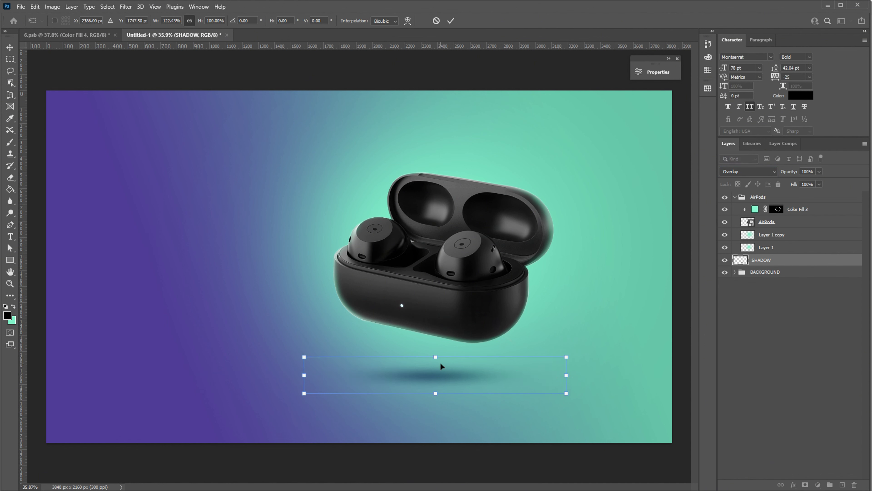
pyautogui.moveTo(437, 357); pyautogui.dragTo(437, 354)
pyautogui.moveTo(454, 385); pyautogui.dragTo(457, 386)
pyautogui.press('Return')
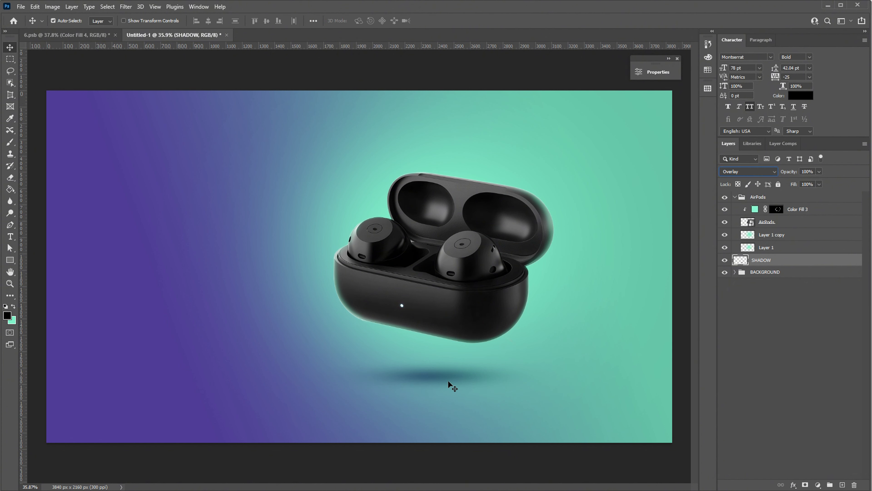
# - Move the SHADOW layer into the AirPods group above Layer 1 copy and shift the shadow slightly up toward the case
pyautogui.click(449, 381)
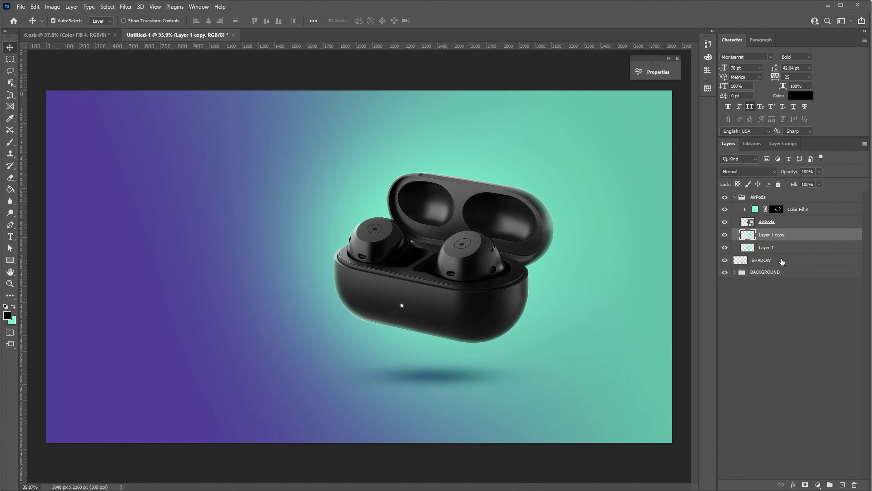
pyautogui.moveTo(782, 262)
pyautogui.mouseDown()
pyautogui.moveTo(782, 236)
pyautogui.moveTo(781, 246)
pyautogui.mouseUp()
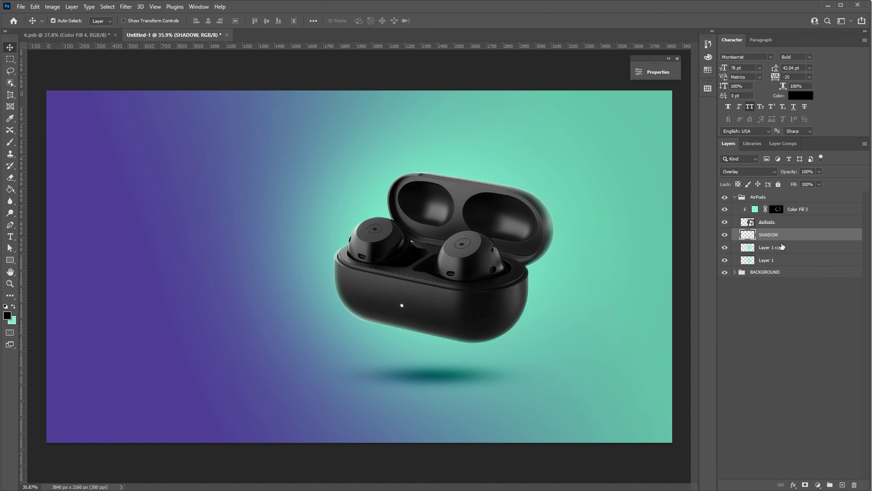
pyautogui.moveTo(468, 377); pyautogui.dragTo(473, 374)
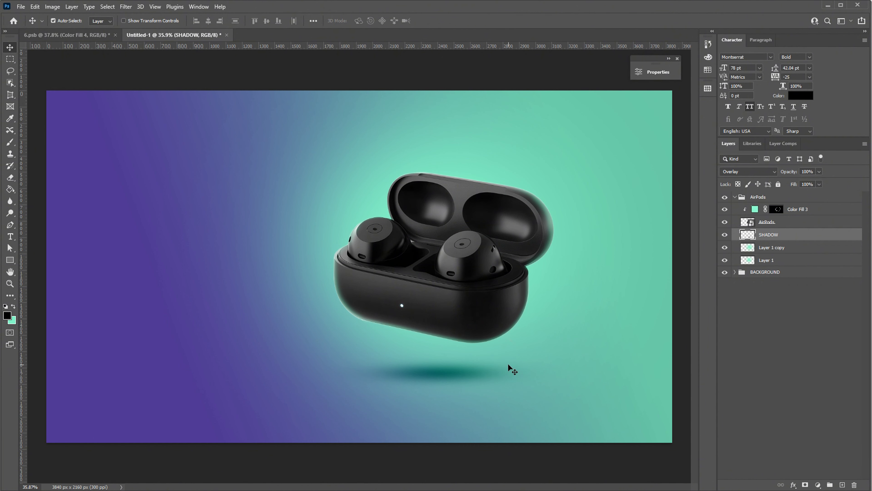
# - Try 65% opacity on the SHADOW layer
pyautogui.scroll(1, 675, 261)
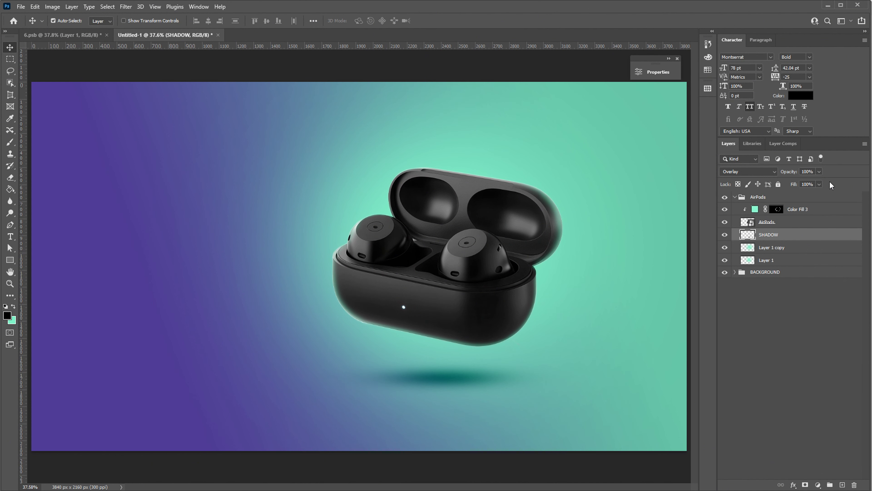
pyautogui.click(804, 171)
pyautogui.write('65')
pyautogui.press('Return')
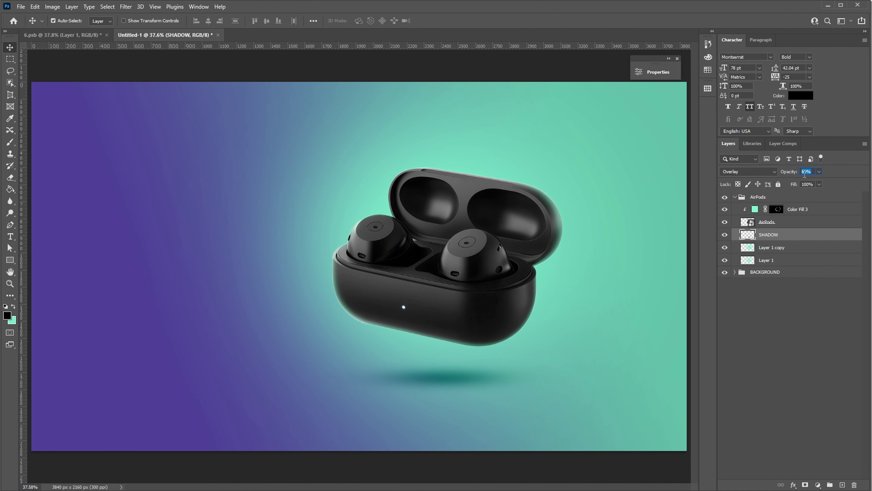
# - Set the SHADOW layer's blend mode to Normal and its opacity to 60%
pyautogui.click(742, 171)
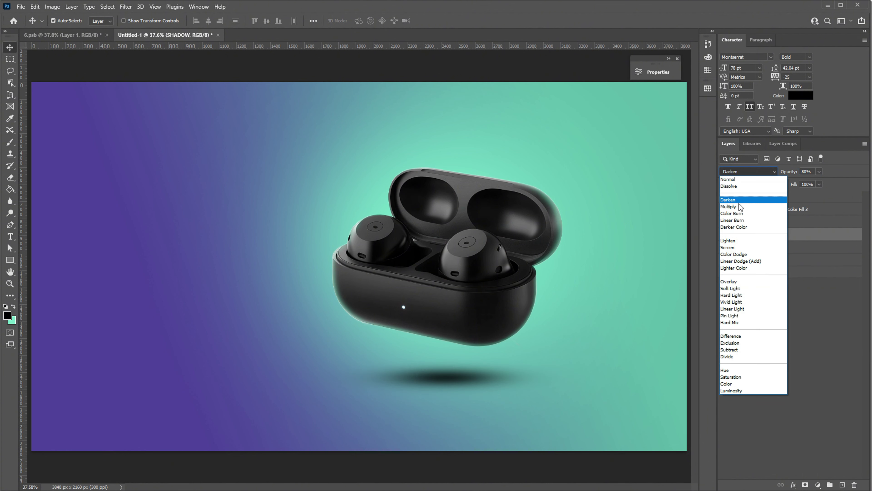
pyautogui.click(731, 179)
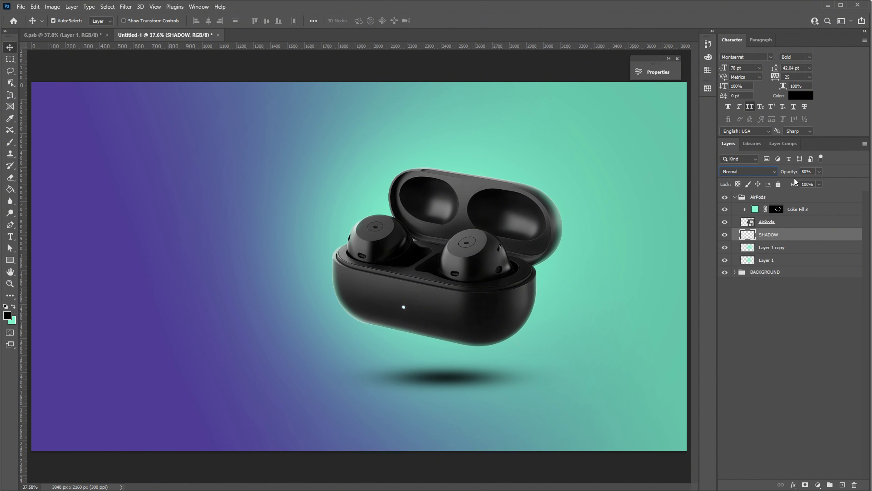
pyautogui.hotkey('shift', 'Down')
pyautogui.hotkey('shift', 'Down')
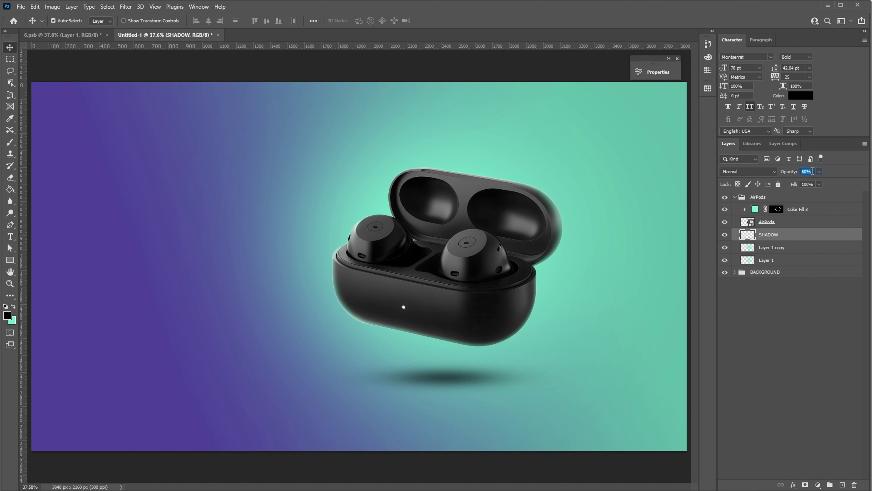
# - Paste the copied dotted Pattern Overlay layer style onto the Color Fill 2 layer in the BACKGROUND group
pyautogui.click(734, 271)
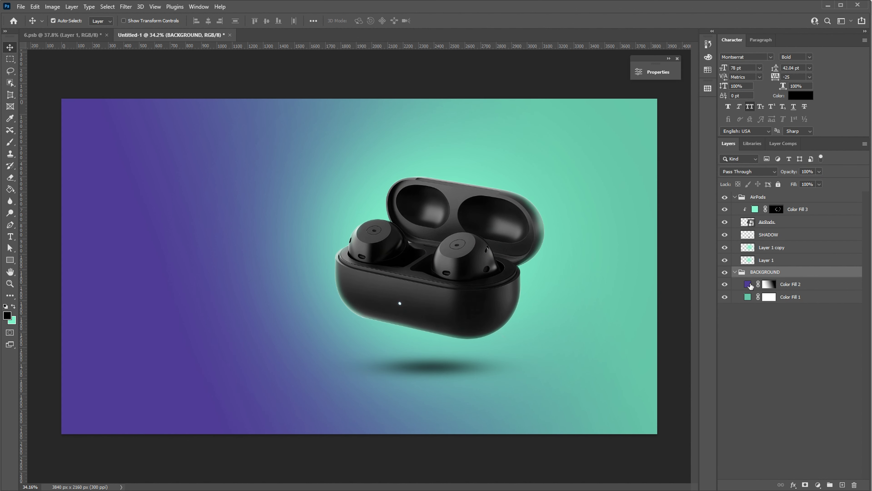
pyautogui.click(799, 284)
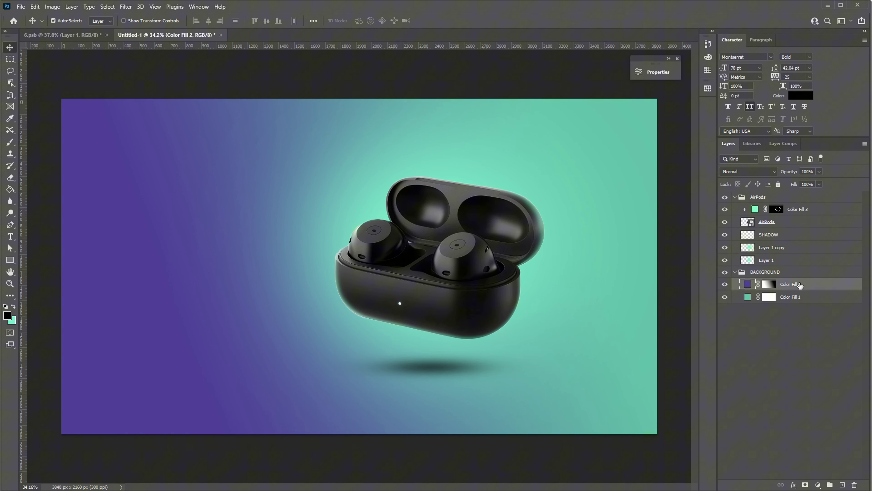
pyautogui.click(724, 284)
pyautogui.click(725, 284)
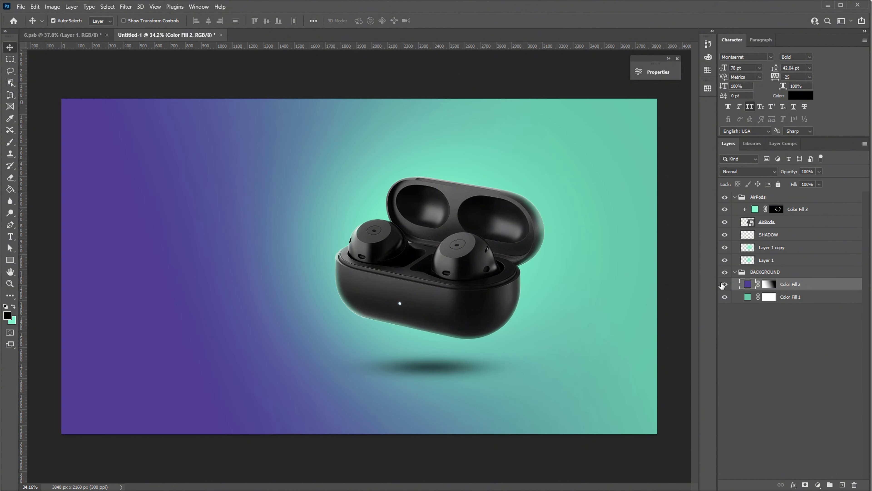
pyautogui.rightClick(793, 290)
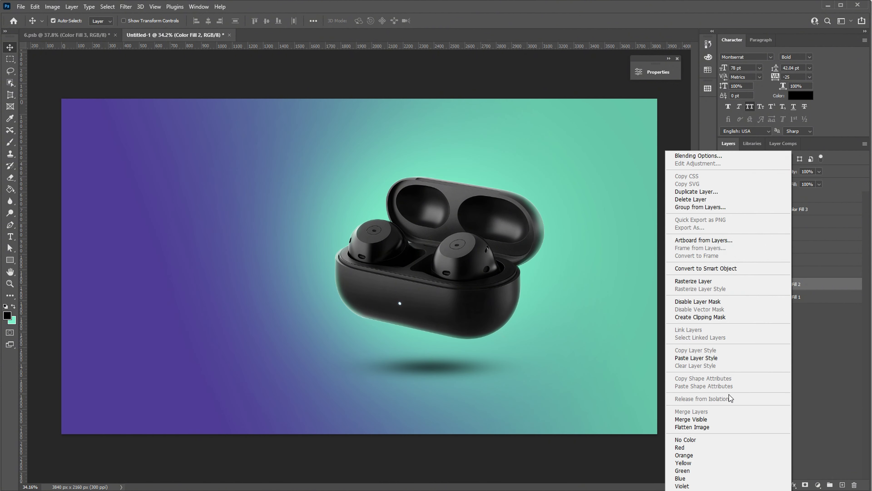
pyautogui.click(718, 357)
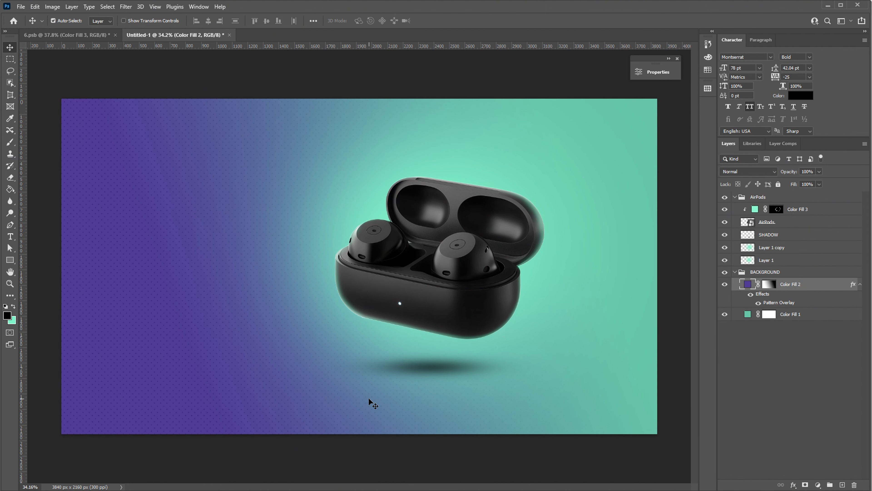
# - Inspect the Pattern Overlay settings and available patterns of Color Fill 2 without applying any change
pyautogui.doubleClick(783, 303)
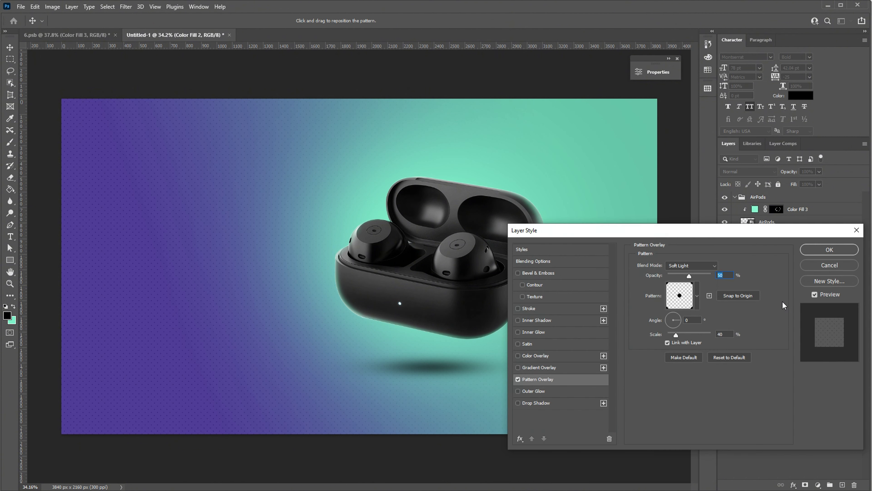
pyautogui.click(675, 302)
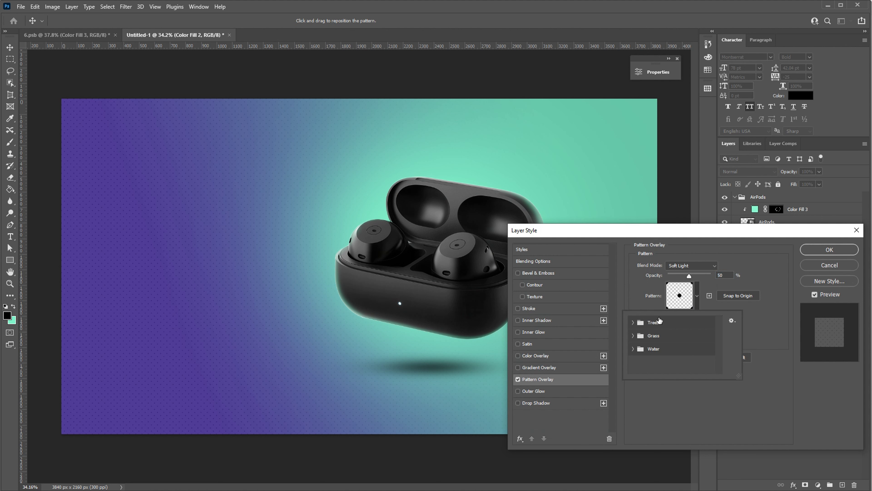
pyautogui.click(685, 301)
pyautogui.click(832, 266)
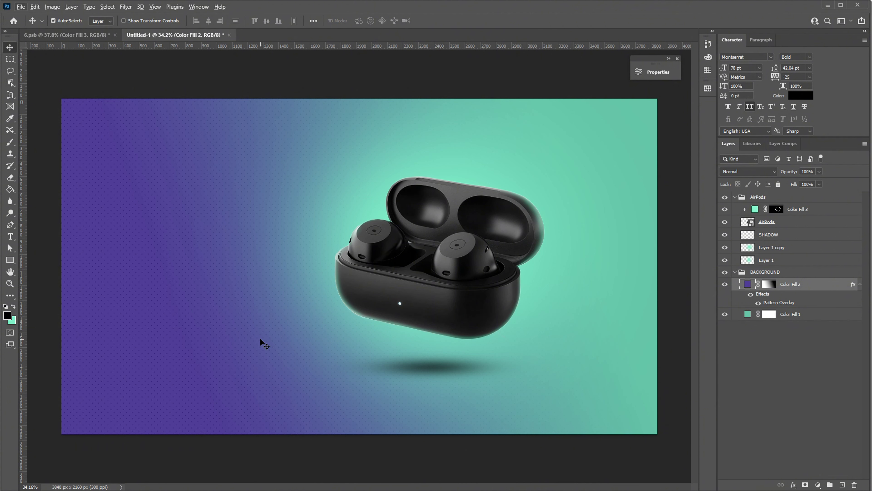
# - Collapse the BACKGROUND and AirPods groups and toggle the AirPods group's visibility to compare
pyautogui.click(741, 273)
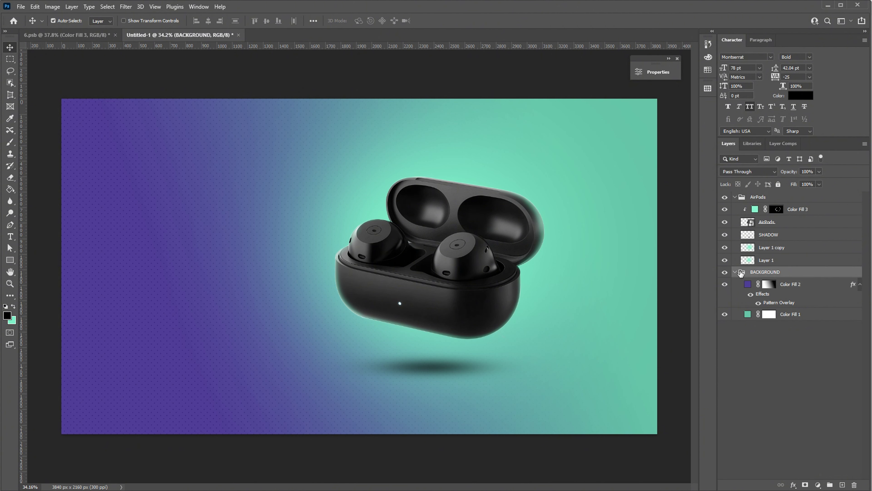
pyautogui.click(735, 272)
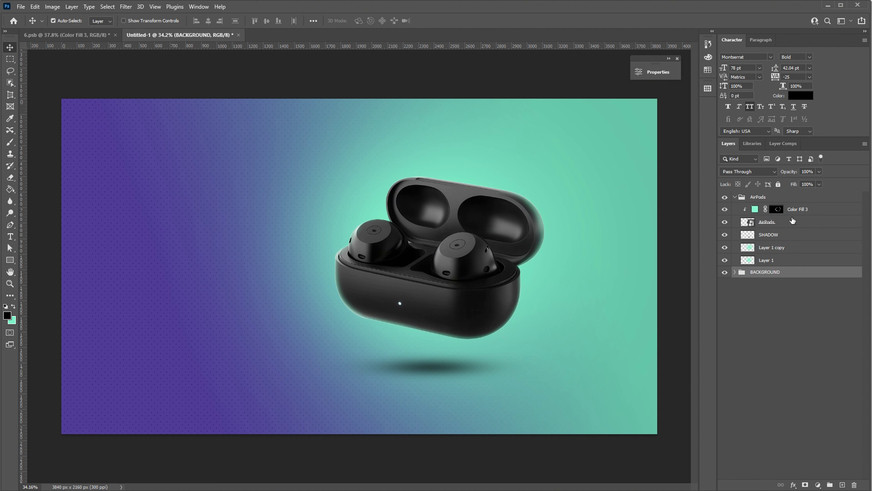
pyautogui.click(784, 198)
pyautogui.click(735, 198)
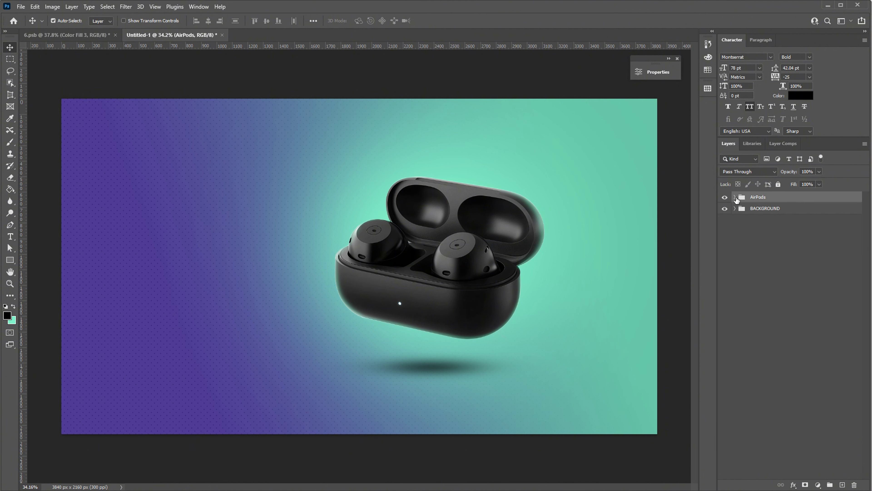
pyautogui.click(724, 197)
pyautogui.click(724, 197)
# - Add a Levels adjustment layer above Color Fill 3 in the AirPods group and clip it to the earbuds
pyautogui.click(735, 197)
pyautogui.click(805, 210)
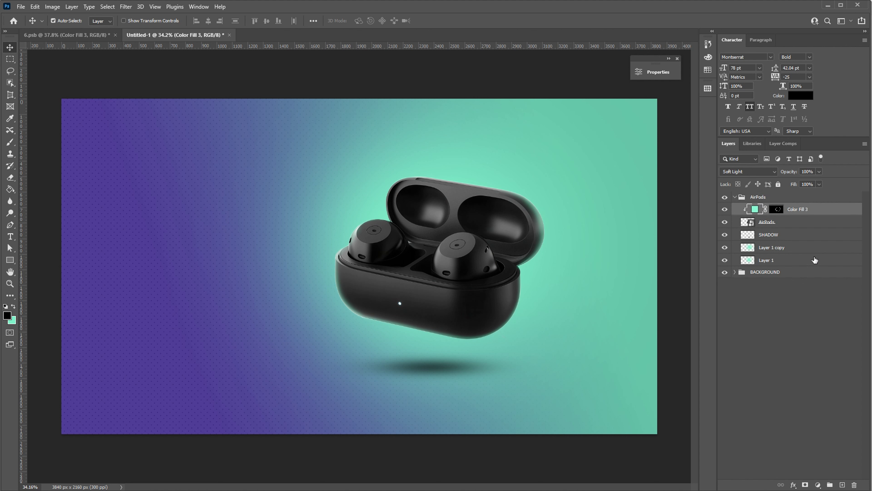
pyautogui.click(818, 485)
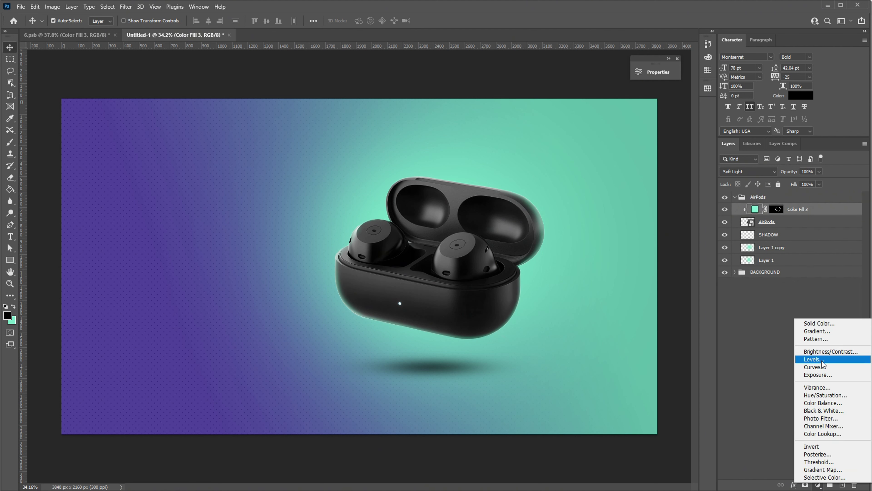
pyautogui.click(824, 359)
pyautogui.keyDown('alt'); pyautogui.click(801, 213); pyautogui.keyUp('alt')
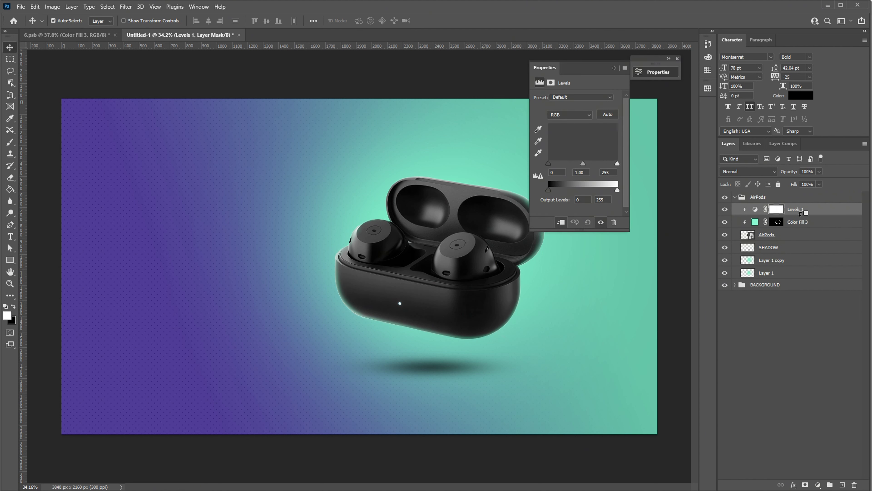
# - Set the Levels adjustment's white input to 245, undoing the trial Auto correction and the black input change
pyautogui.click(606, 116)
pyautogui.hotkey('ctrl', 'z')
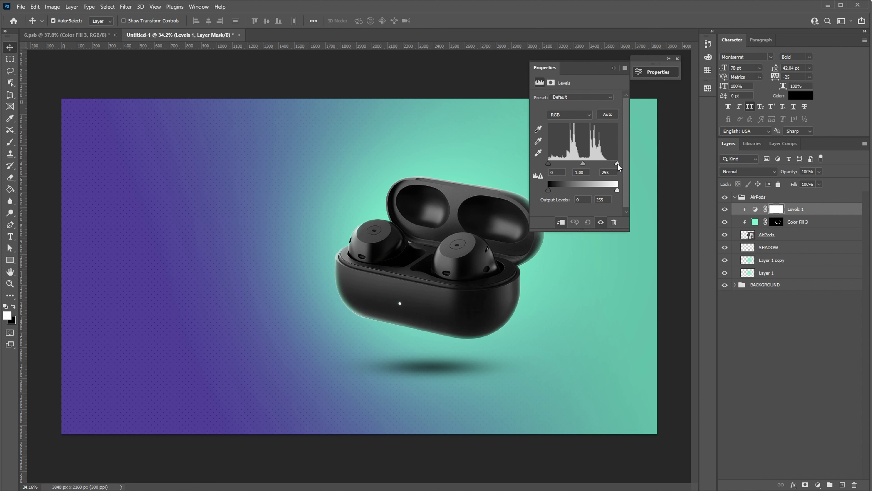
pyautogui.moveTo(617, 164); pyautogui.dragTo(615, 163)
pyautogui.moveTo(549, 164); pyautogui.dragTo(551, 164)
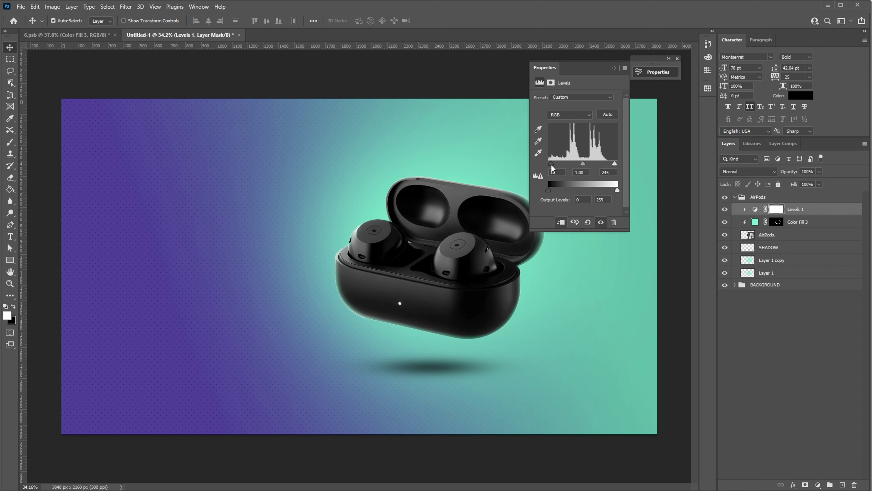
pyautogui.hotkey('ctrl', 'z')
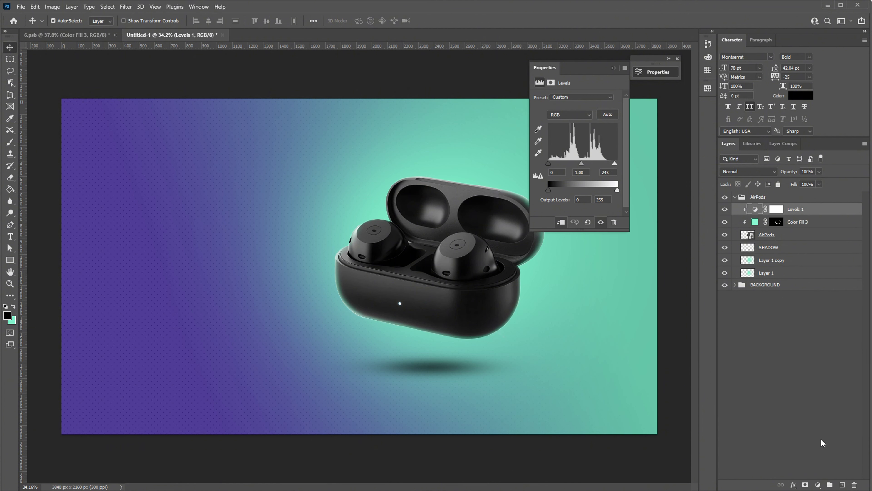
# - Add a Hue/Saturation adjustment layer above Levels 1 with saturation +13 and clip it to the earbuds
pyautogui.click(818, 484)
pyautogui.click(827, 395)
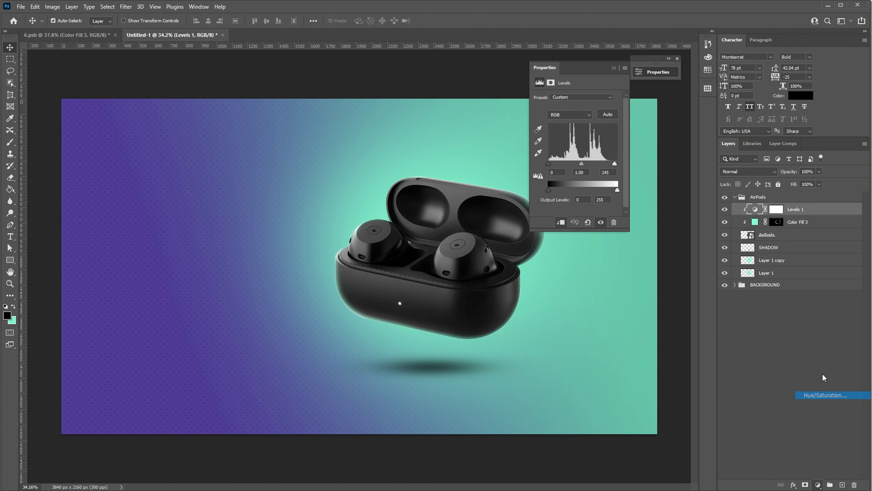
pyautogui.moveTo(575, 149); pyautogui.dragTo(576, 151)
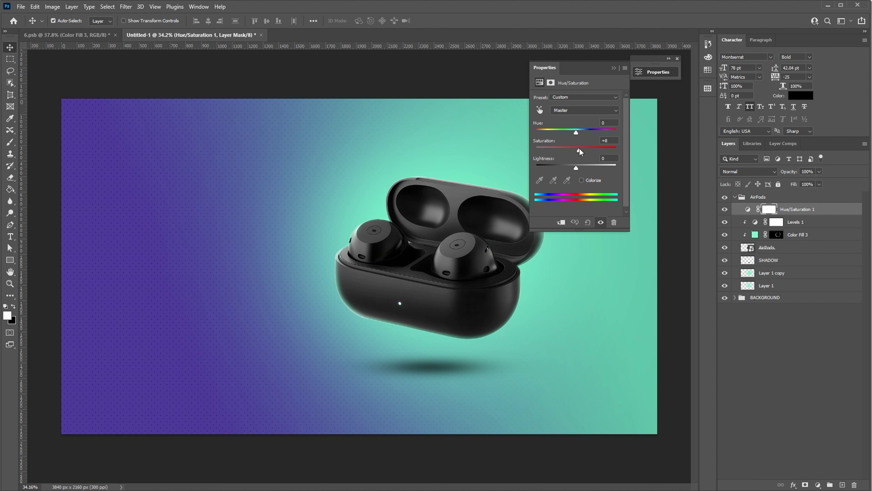
pyautogui.moveTo(579, 149); pyautogui.dragTo(582, 150)
pyautogui.keyDown('alt'); pyautogui.click(803, 215); pyautogui.keyUp('alt')
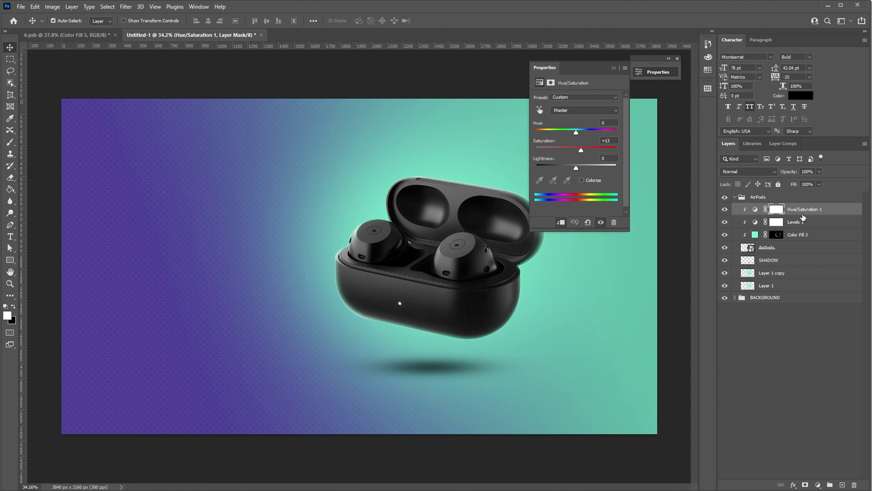
# - Add a Curves adjustment layer above Hue/Saturation 1 and remove the trial highlight point from its curve
pyautogui.click(817, 485)
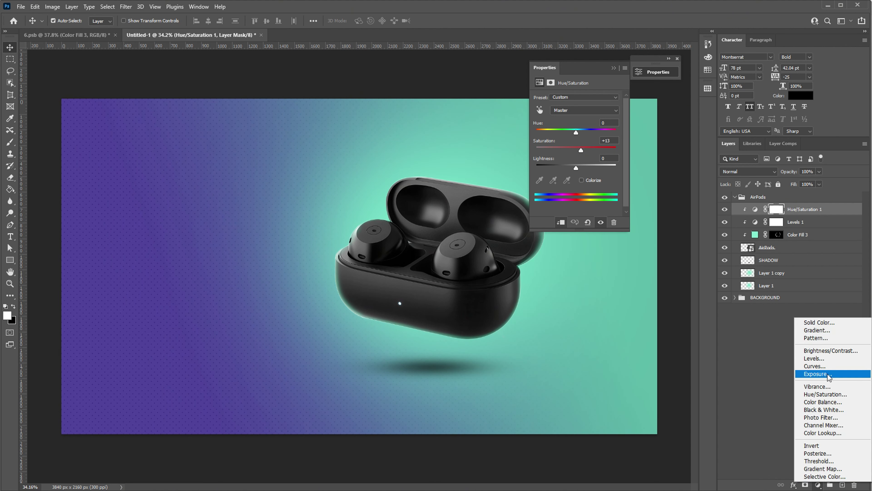
pyautogui.click(814, 366)
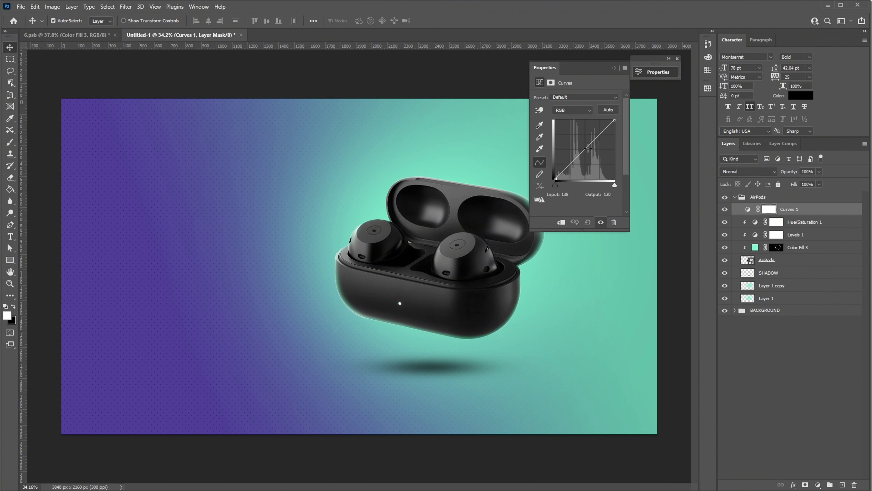
pyautogui.click(599, 134)
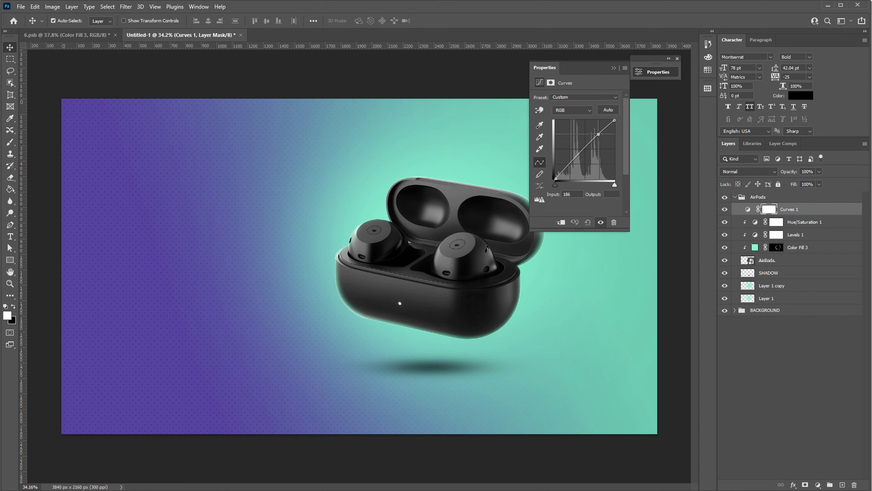
pyautogui.press('Delete')
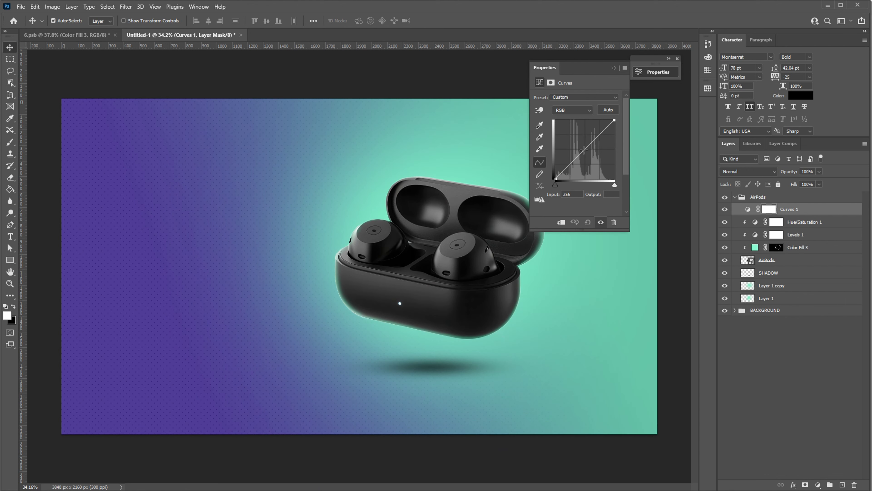
# - Shape the curve into a gentle S for more contrast, clip Curves 1 to the earbuds and compare its effect
pyautogui.click(584, 149)
pyautogui.moveTo(571, 163); pyautogui.dragTo(573, 164)
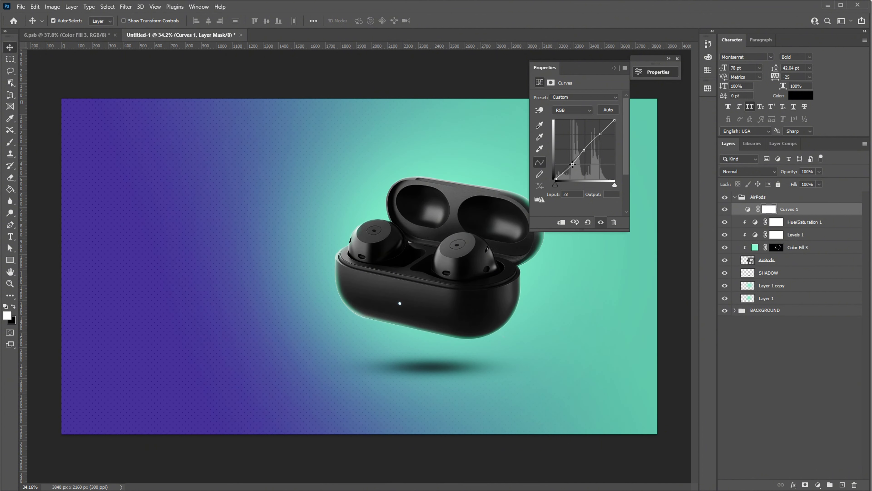
pyautogui.moveTo(601, 134); pyautogui.dragTo(599, 133)
pyautogui.keyDown('alt'); pyautogui.click(797, 215); pyautogui.keyUp('alt')
pyautogui.click(725, 209)
pyautogui.click(724, 209)
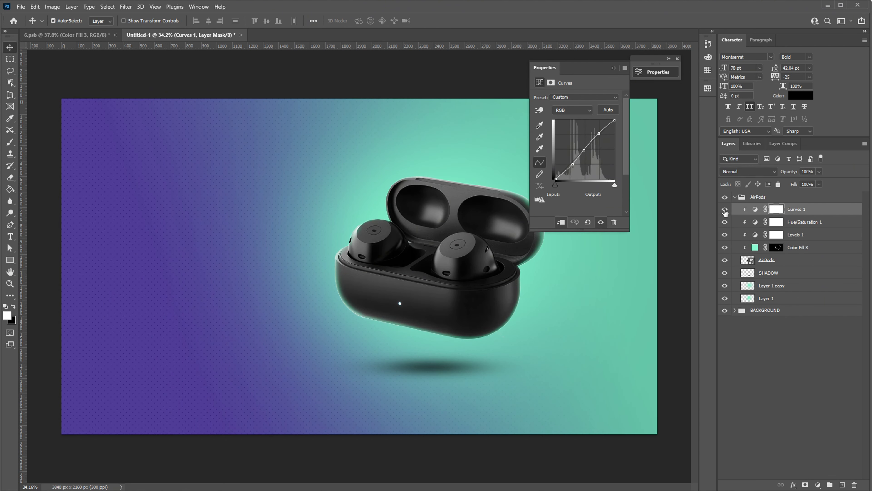
# - Lower the Curves 1 layer's opacity, trying 80% and settling on 70%, and toggle its visibility to compare
pyautogui.click(808, 172)
pyautogui.write('80')
pyautogui.press('Return')
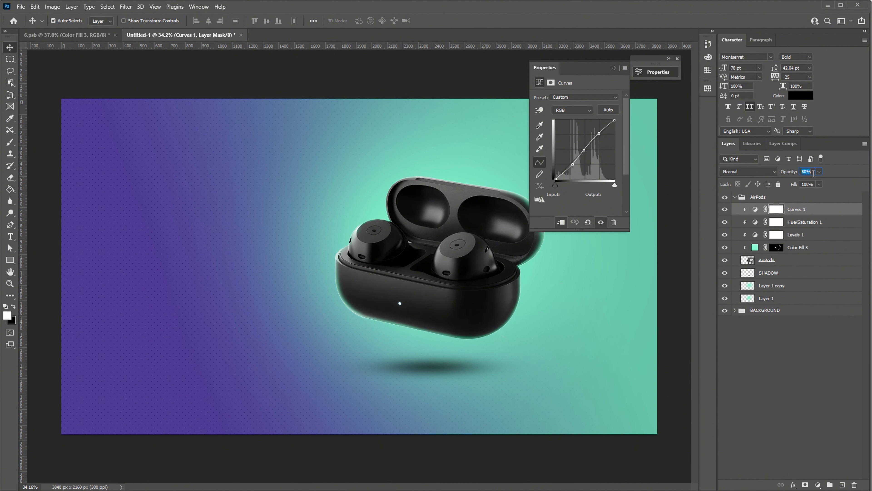
pyautogui.click(614, 68)
pyautogui.click(726, 209)
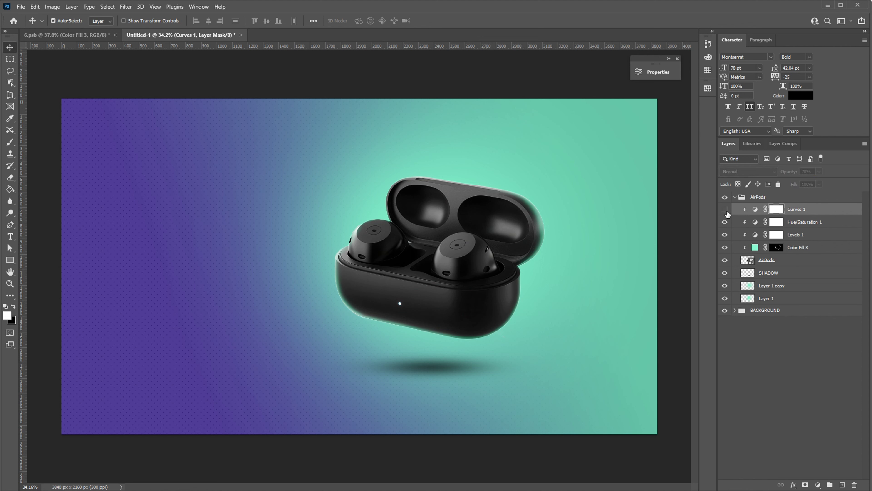
pyautogui.click(724, 209)
pyautogui.click(755, 209)
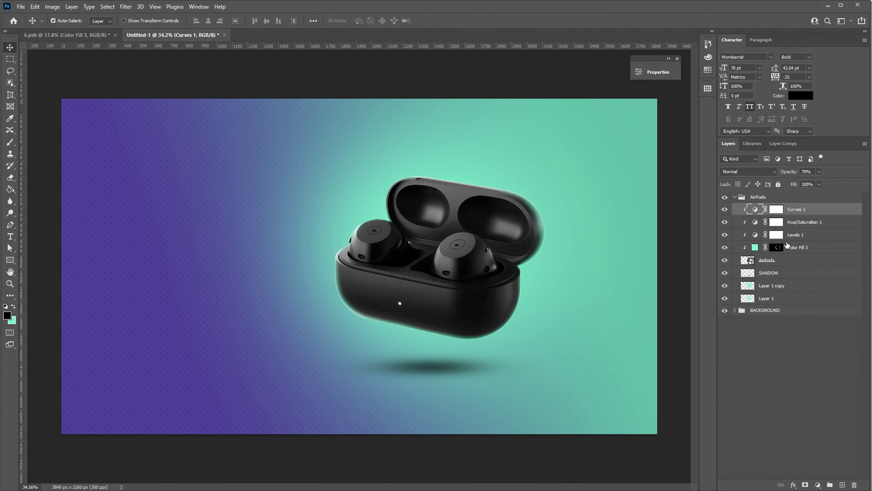
# - Add a Solid Color fill layer above Curves 1 in the mint green of the background swatch and invert its mask to black
pyautogui.click(817, 484)
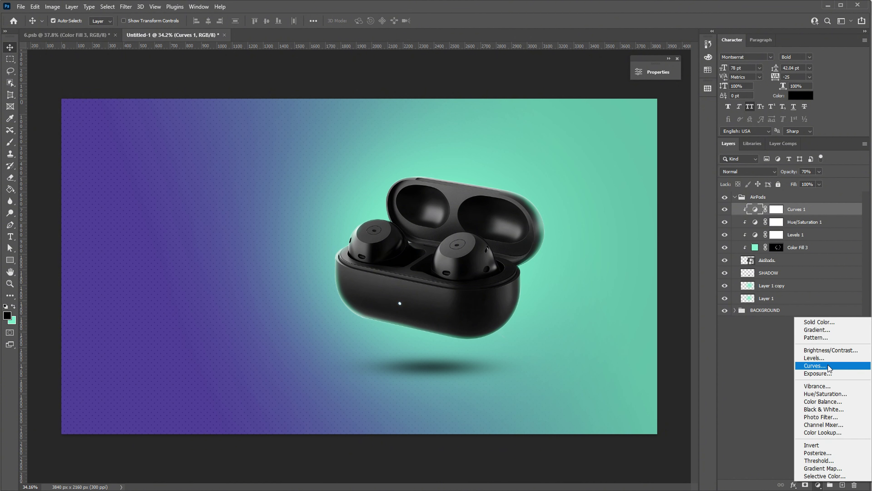
pyautogui.click(826, 322)
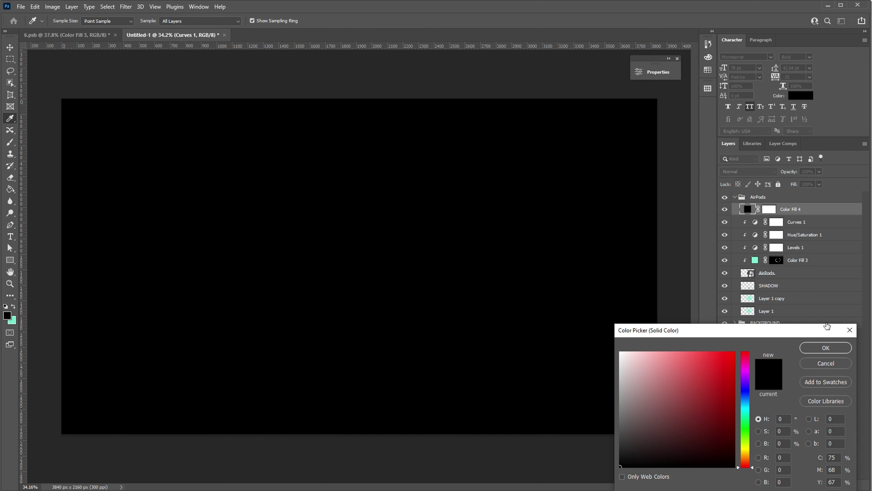
pyautogui.click(13, 319)
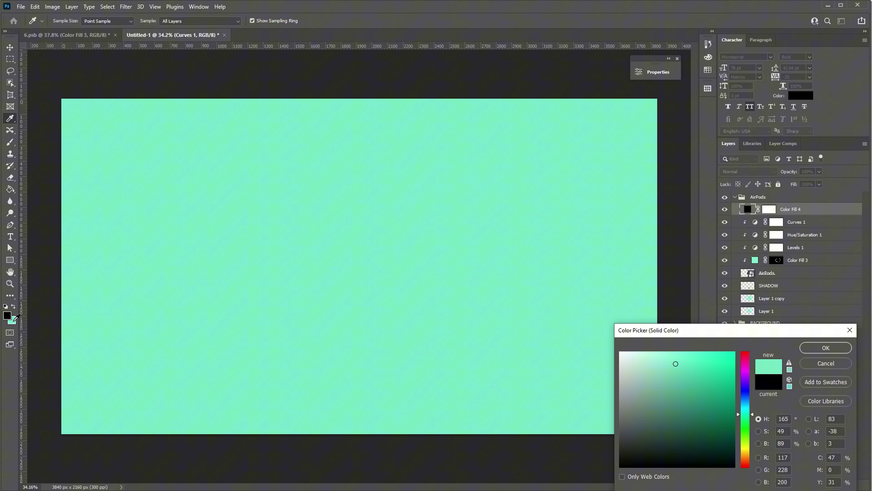
pyautogui.click(806, 348)
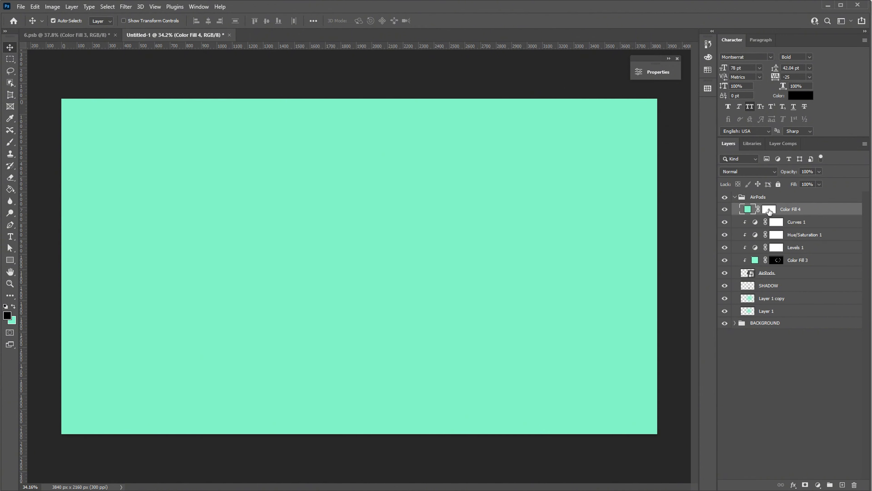
pyautogui.click(769, 211)
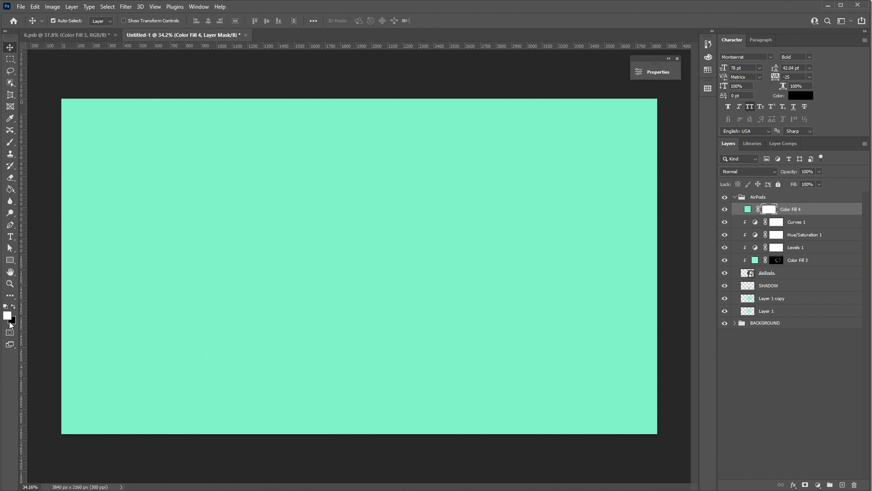
pyautogui.hotkey('ctrl', 'i')
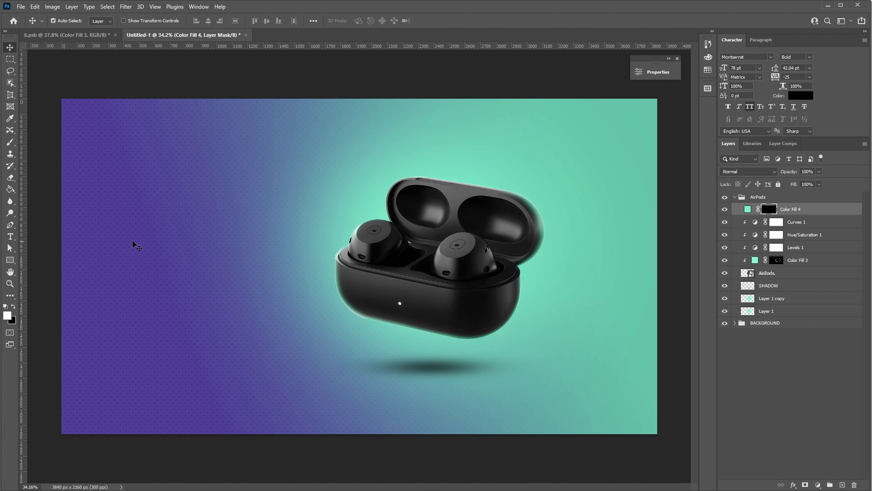
# - Paint one dab with an 80 px Soft Round brush on the Color Fill 4 mask over the case's indicator light
pyautogui.click(10, 142)
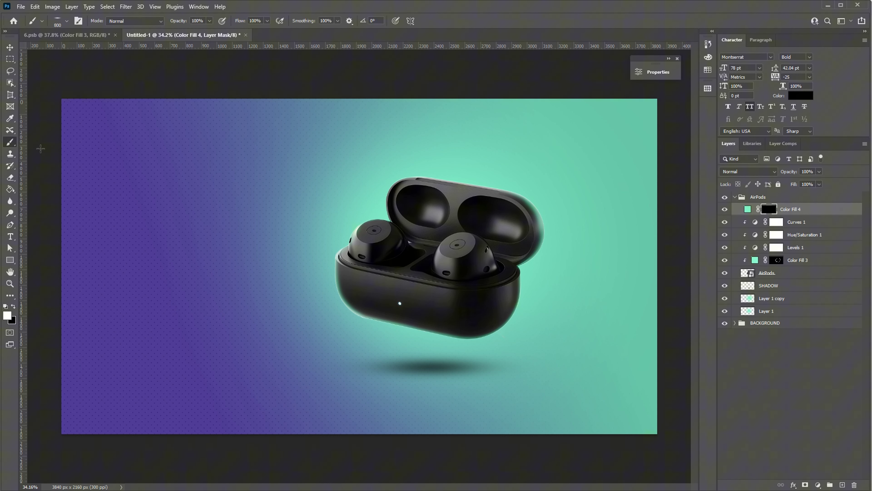
pyautogui.click(60, 22)
pyautogui.moveTo(28, 61); pyautogui.dragTo(39, 52)
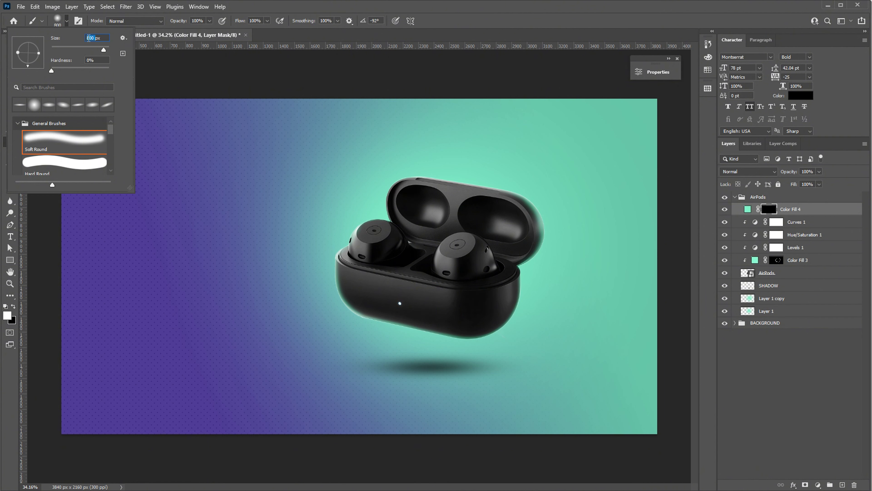
pyautogui.press('Return')
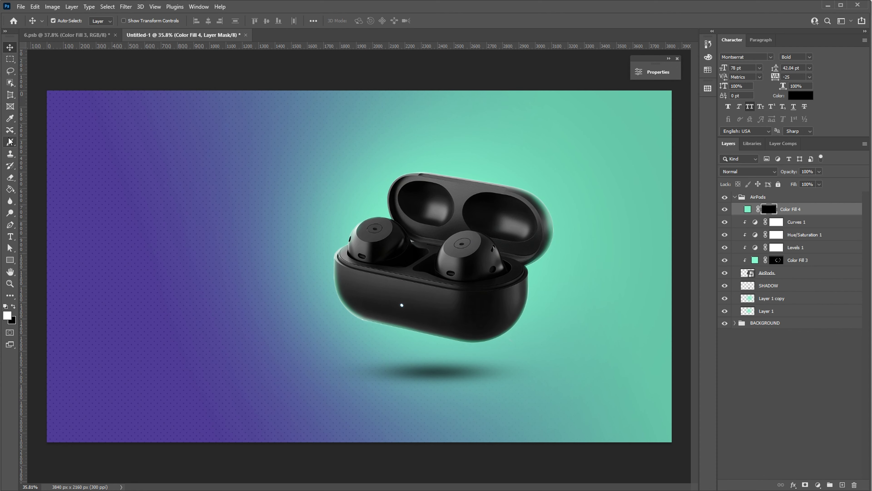
pyautogui.click(10, 140)
pyautogui.scroll(8, 336, 288)
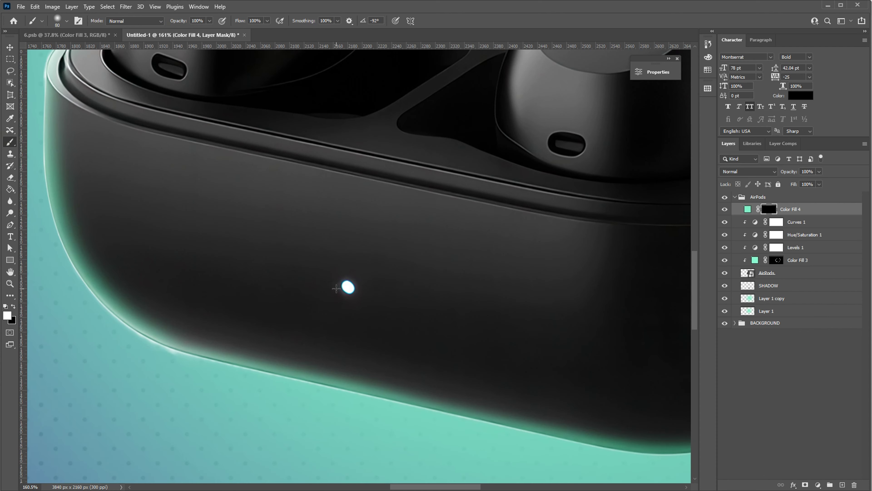
pyautogui.click(348, 287)
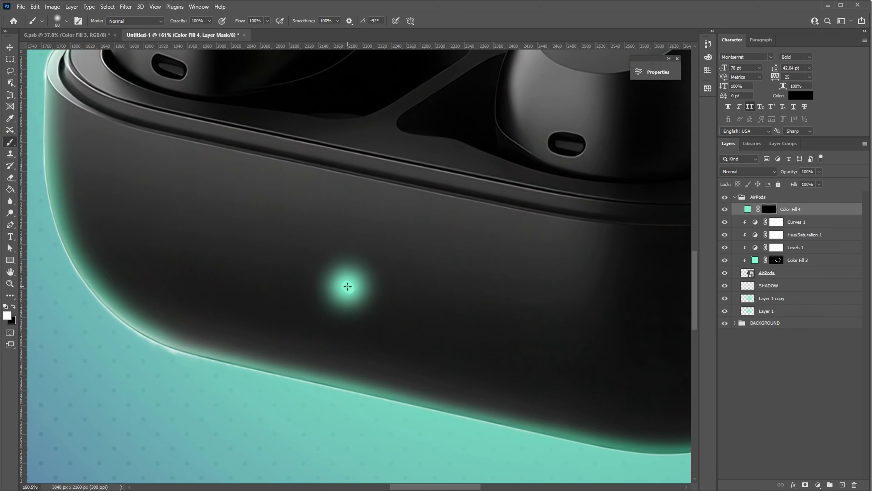
# - Set the Color Fill 4 layer's blend mode to Overlay and toggle its visibility to compare the light's tint
pyautogui.click(748, 171)
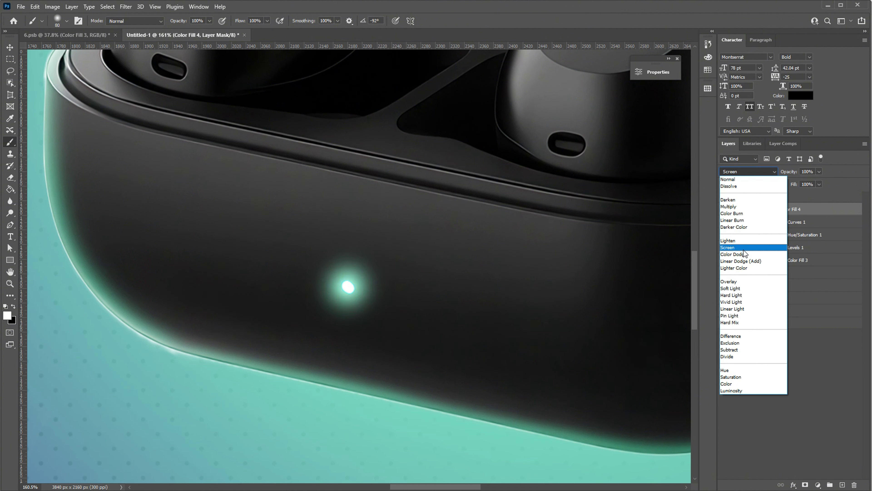
pyautogui.click(742, 282)
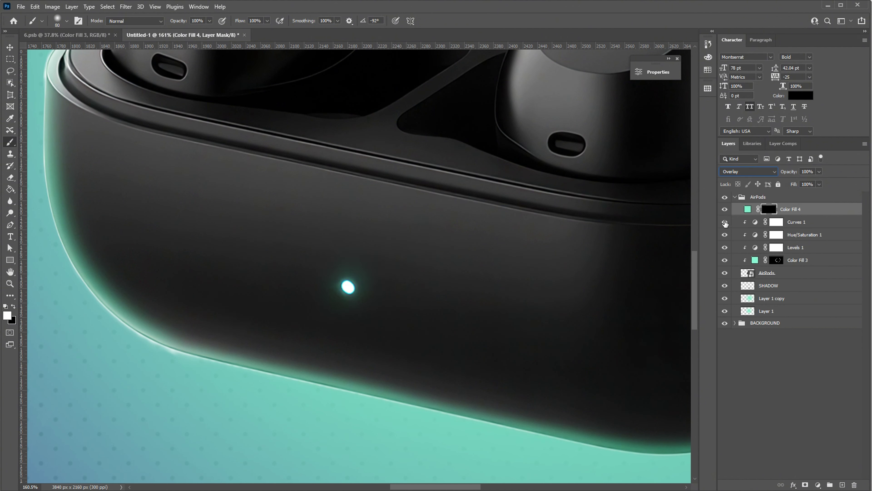
pyautogui.click(724, 210)
pyautogui.click(724, 209)
pyautogui.click(725, 209)
pyautogui.click(724, 210)
pyautogui.scroll(-10, 420, 278)
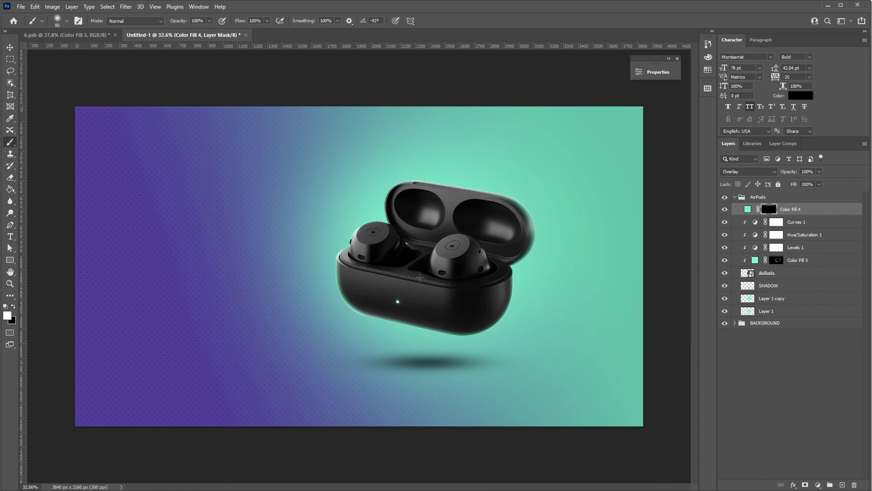
pyautogui.scroll(1, 419, 278)
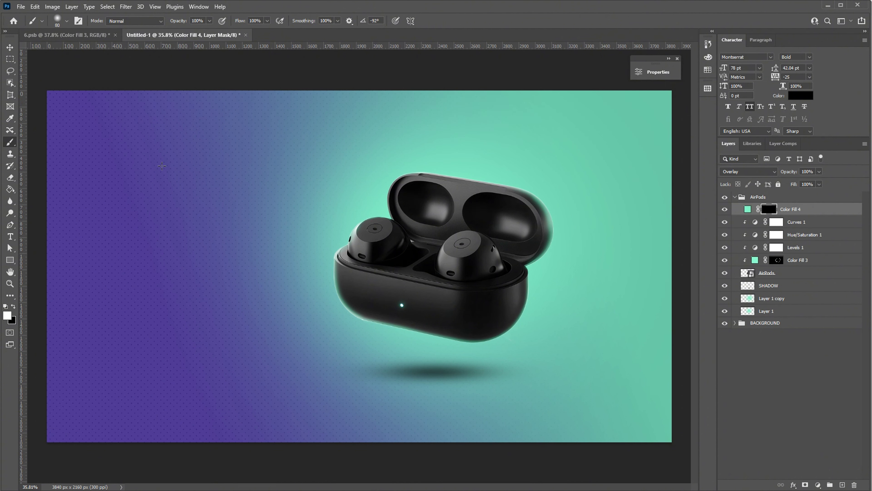
# - Collapse the AirPods group and toggle the AirPods and BACKGROUND groups' visibility to check their contents
pyautogui.press('v')
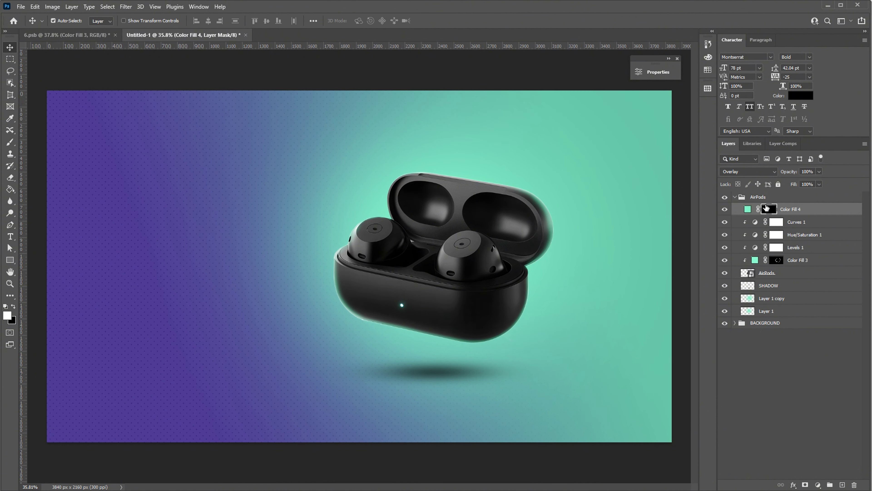
pyautogui.click(742, 197)
pyautogui.click(734, 197)
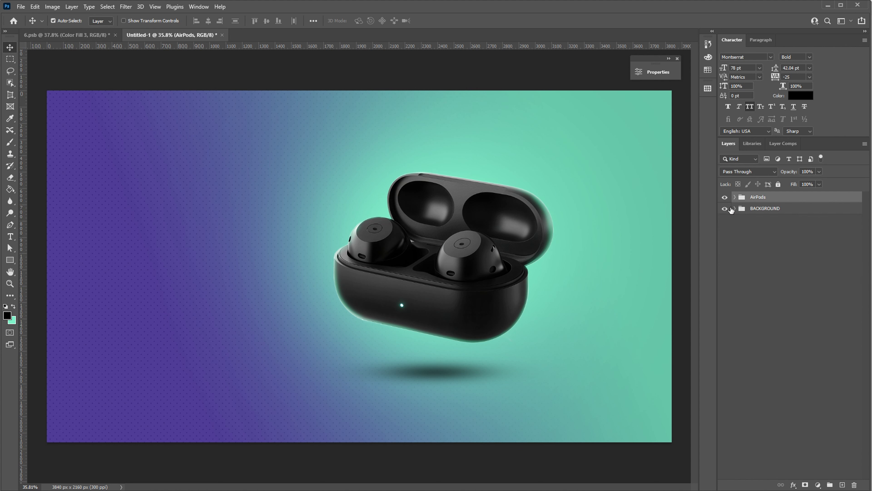
pyautogui.click(725, 197)
pyautogui.click(725, 197)
pyautogui.click(724, 209)
pyautogui.click(724, 209)
# - Add a two-line Montserrat Bold 78 pt headline reading FREE and AIRBODS over the purple area, above the AirPods group
pyautogui.click(764, 208)
pyautogui.click(763, 198)
pyautogui.click(10, 236)
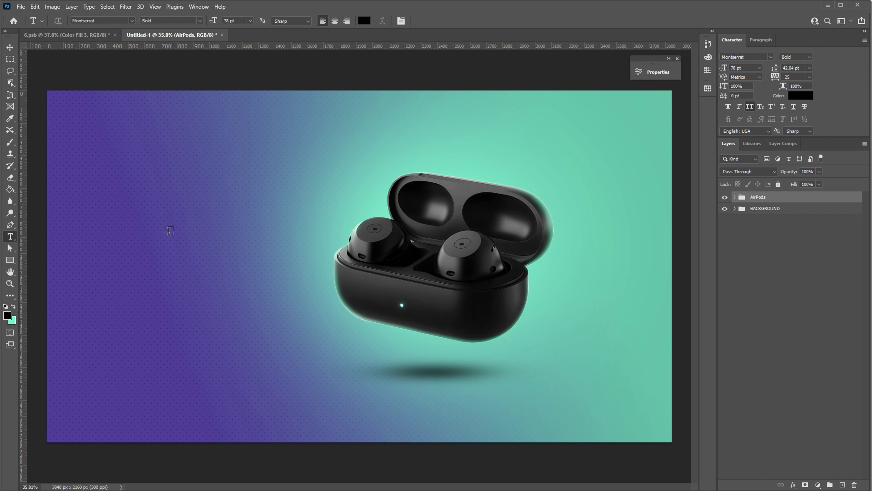
pyautogui.click(128, 187)
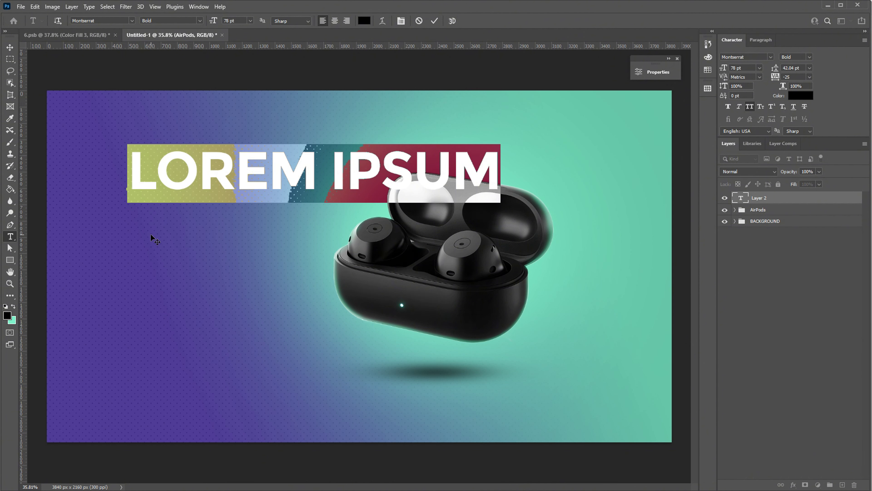
pyautogui.write('FREE')
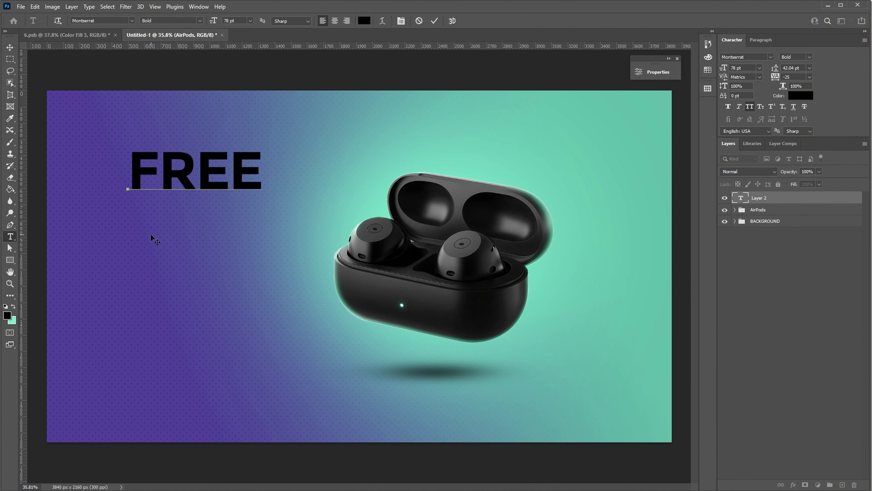
pyautogui.press('Return')
pyautogui.write('AIRBODS')
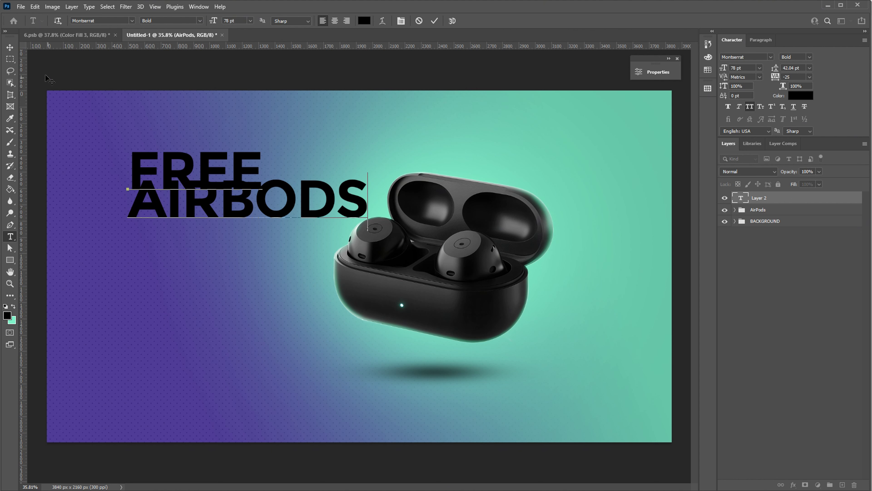
pyautogui.click(9, 47)
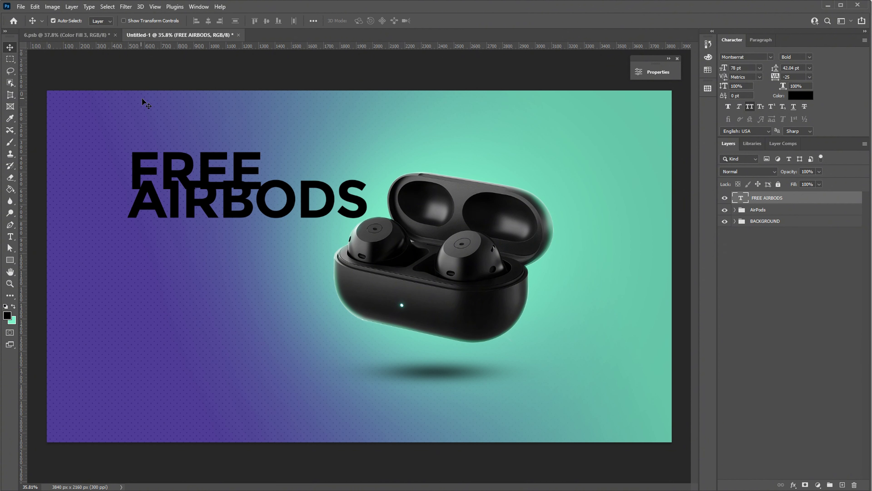
# - Set the headline's text colour to white
pyautogui.click(800, 95)
pyautogui.moveTo(711, 352); pyautogui.dragTo(643, 344)
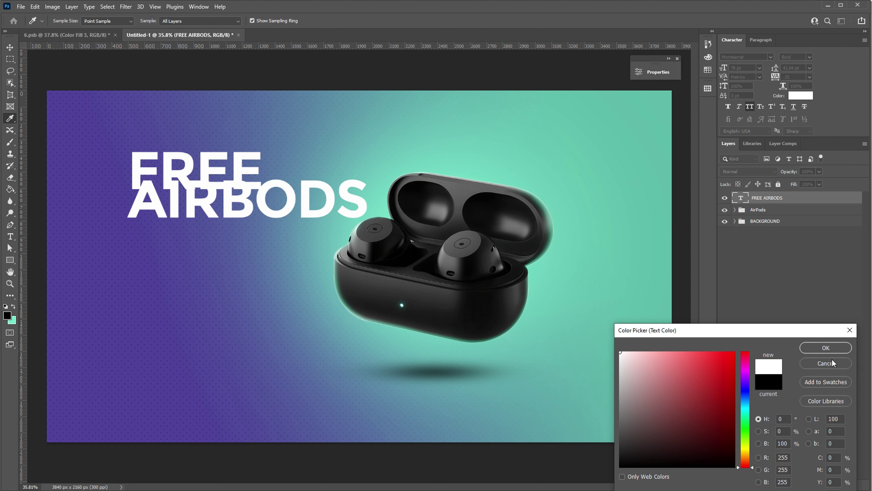
pyautogui.click(826, 347)
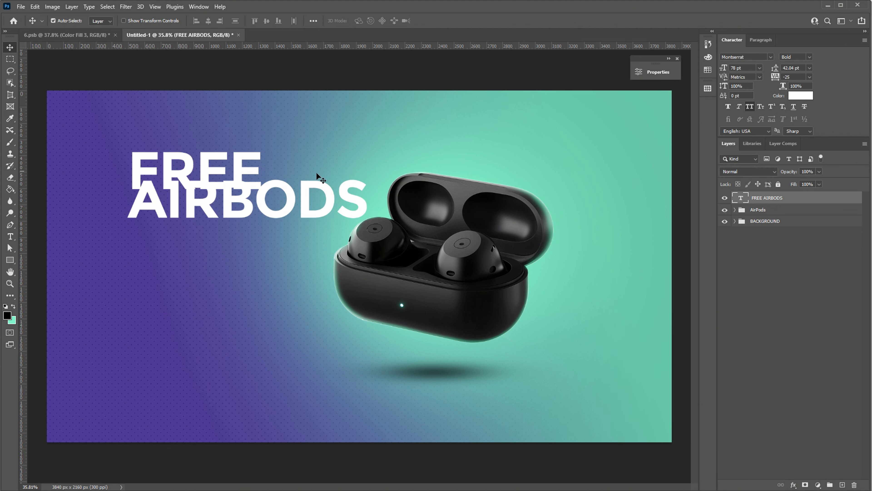
# - Reduce the word AIRBODS to 43 pt so its width matches the word FREE above it
pyautogui.doubleClick(279, 196)
pyautogui.doubleClick(261, 200)
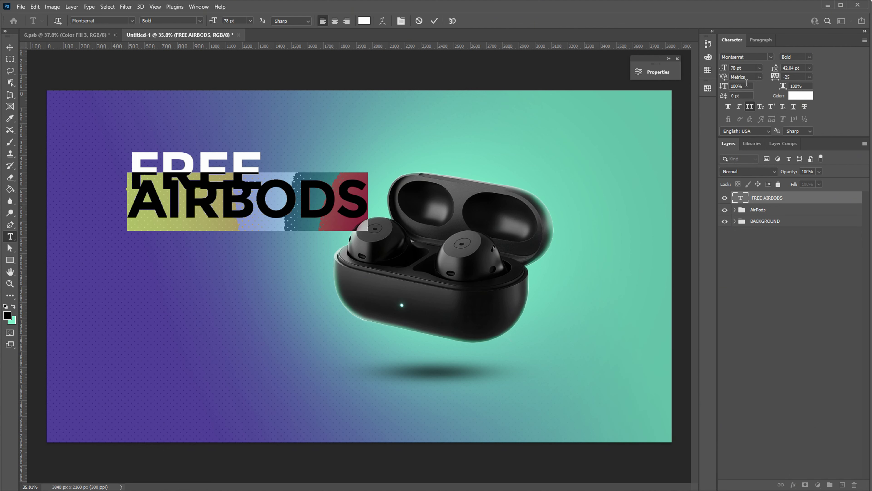
pyautogui.press('Down')
pyautogui.hotkey('shift', 'Down')
pyautogui.hotkey('shift', 'Down')
pyautogui.hotkey('shift', 'Down')
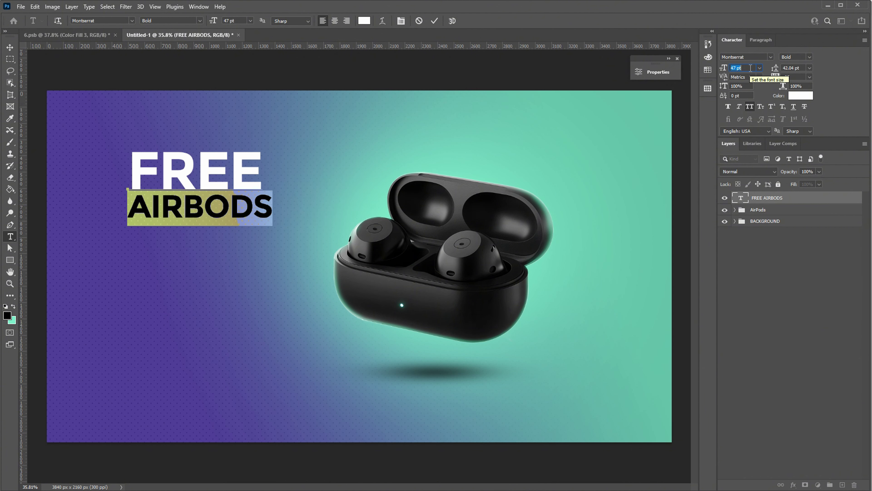
pyautogui.press('Down')
pyautogui.press('Down')
pyautogui.press('Down')
pyautogui.press('Down')
pyautogui.press('Down')
pyautogui.press('Down')
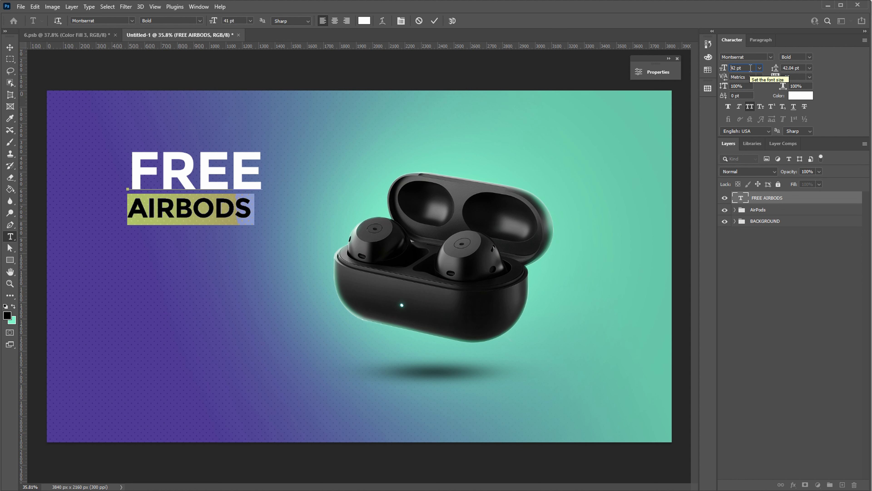
pyautogui.press('Up')
pyautogui.press('Up')
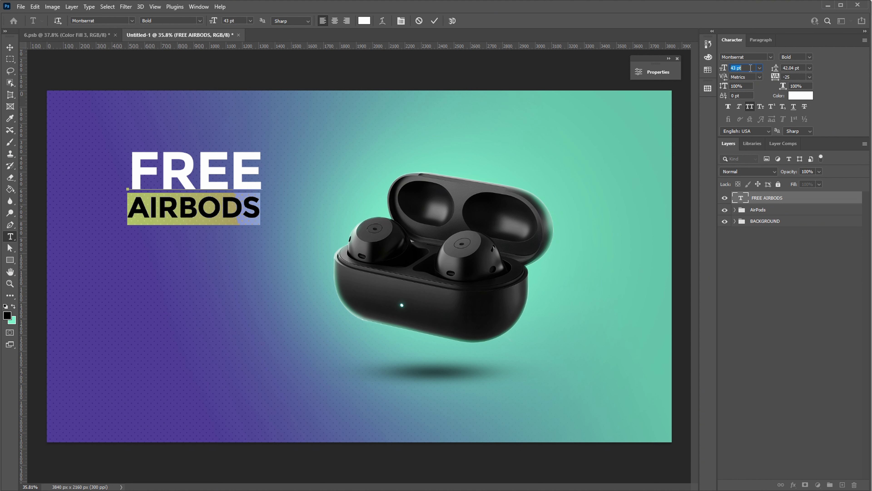
# - Colour the word FREE with the mint green of the background swatch
pyautogui.doubleClick(174, 152)
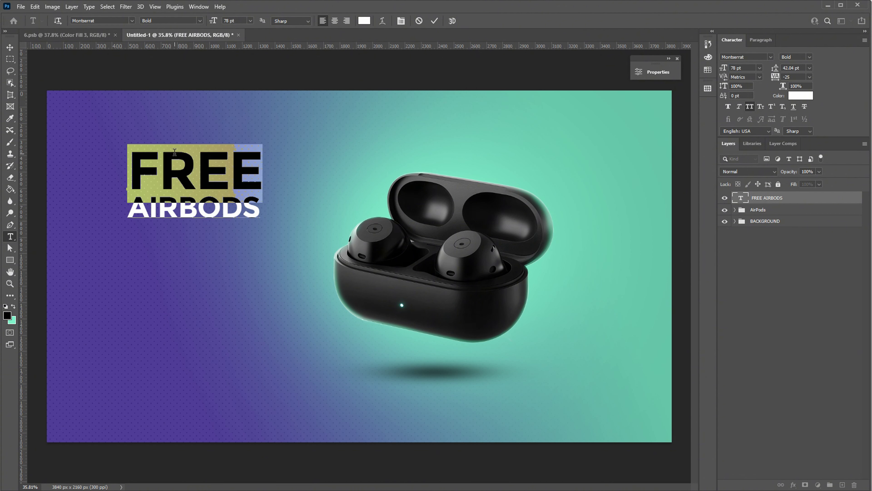
pyautogui.click(800, 96)
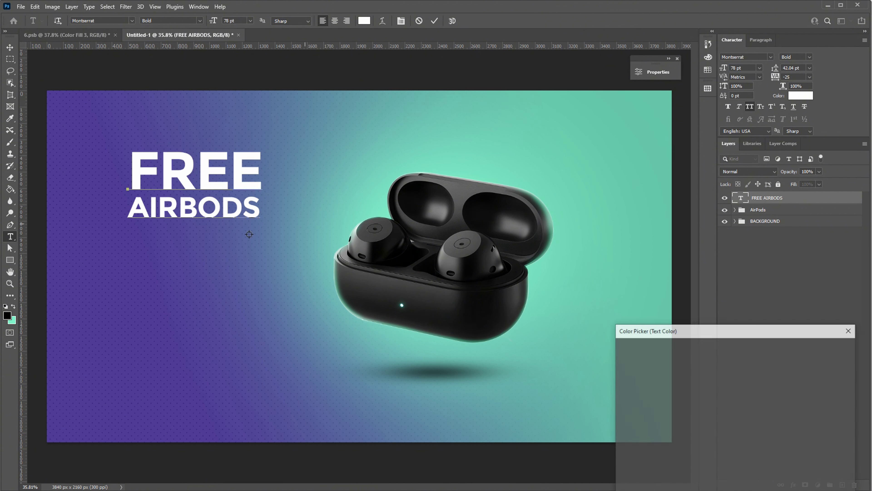
pyautogui.click(14, 319)
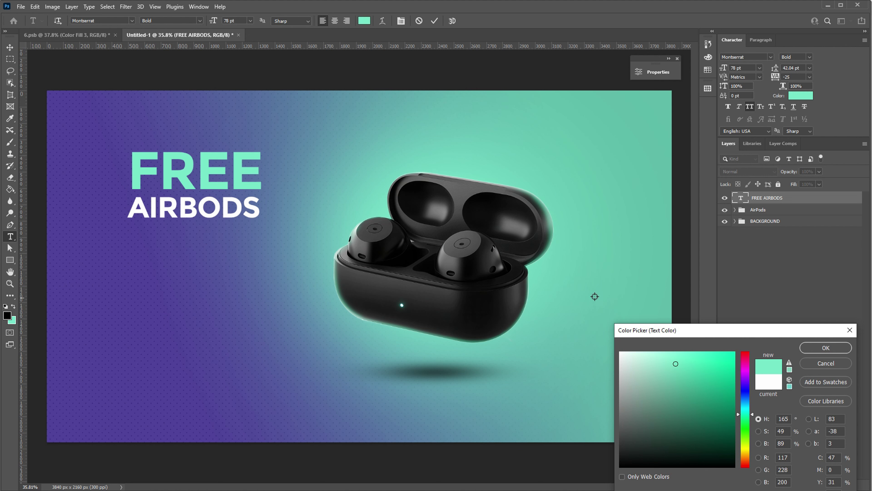
pyautogui.click(823, 347)
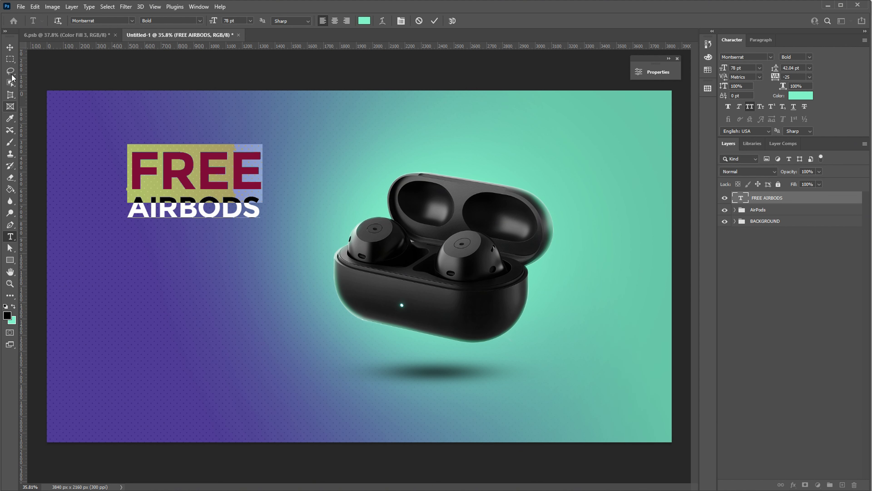
pyautogui.click(10, 47)
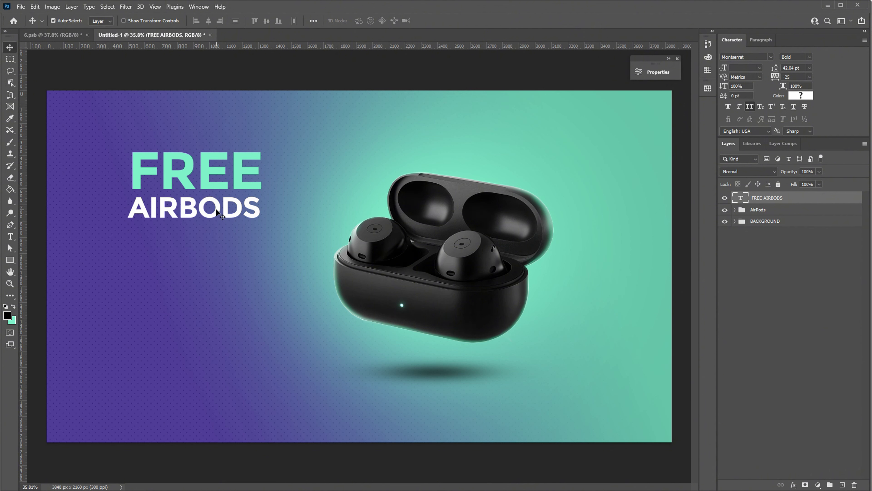
# - Enlarge the FREE AIRBODS headline proportionally with Free Transform and shift it towards the canvas's left edge
pyautogui.hotkey('ctrl', 't')
pyautogui.moveTo(127, 188); pyautogui.dragTo(103, 184)
pyautogui.moveTo(262, 231)
pyautogui.mouseDown()
pyautogui.moveTo(273, 238)
pyautogui.moveTo(248, 227)
pyautogui.mouseUp()
pyautogui.press('Return')
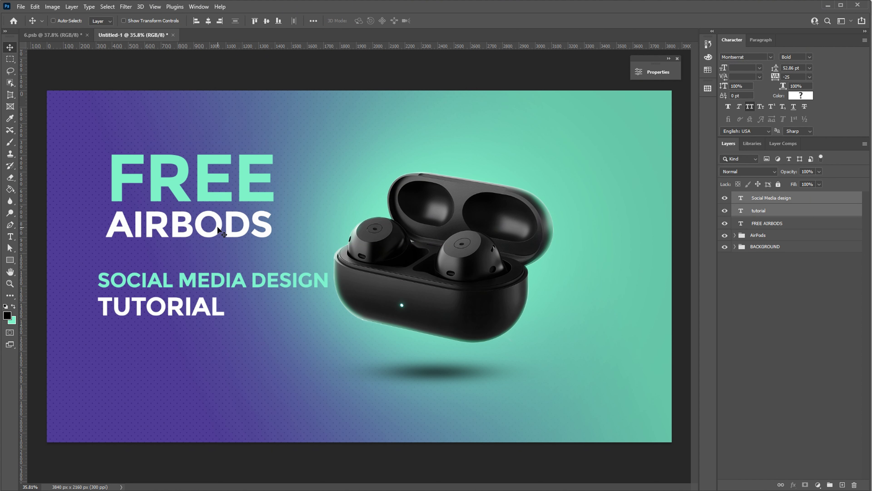
# - Move the Social Media design and tutorial text lines together directly below AIRBODS, aligned with its left edge
pyautogui.moveTo(217, 282); pyautogui.dragTo(151, 290)
pyautogui.click(170, 281)
pyautogui.keyDown('shift'); pyautogui.click(153, 304); pyautogui.keyUp('shift')
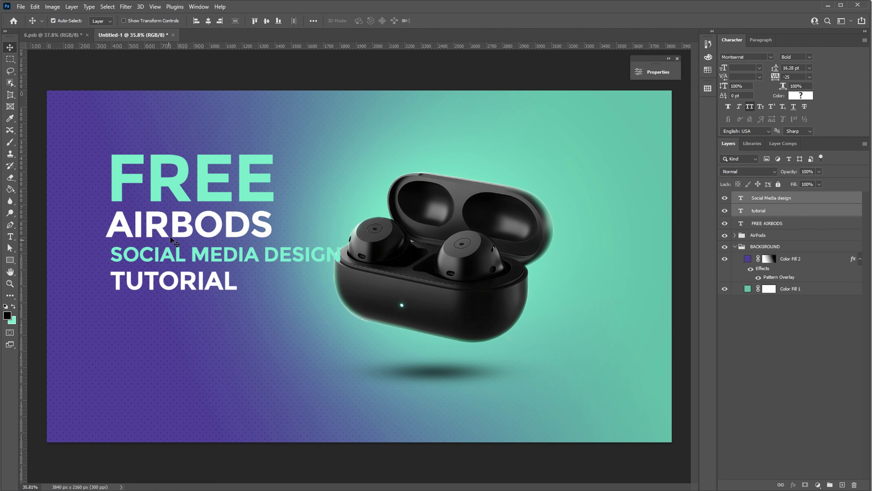
pyautogui.moveTo(153, 252); pyautogui.dragTo(152, 253)
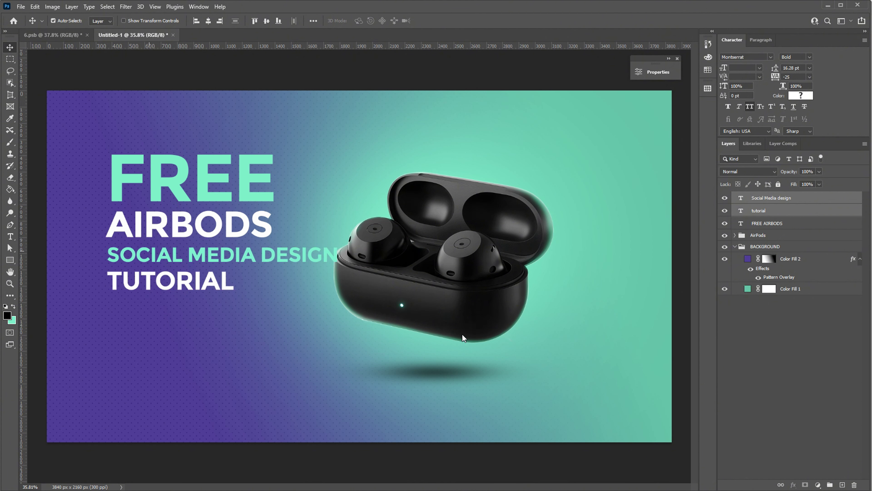